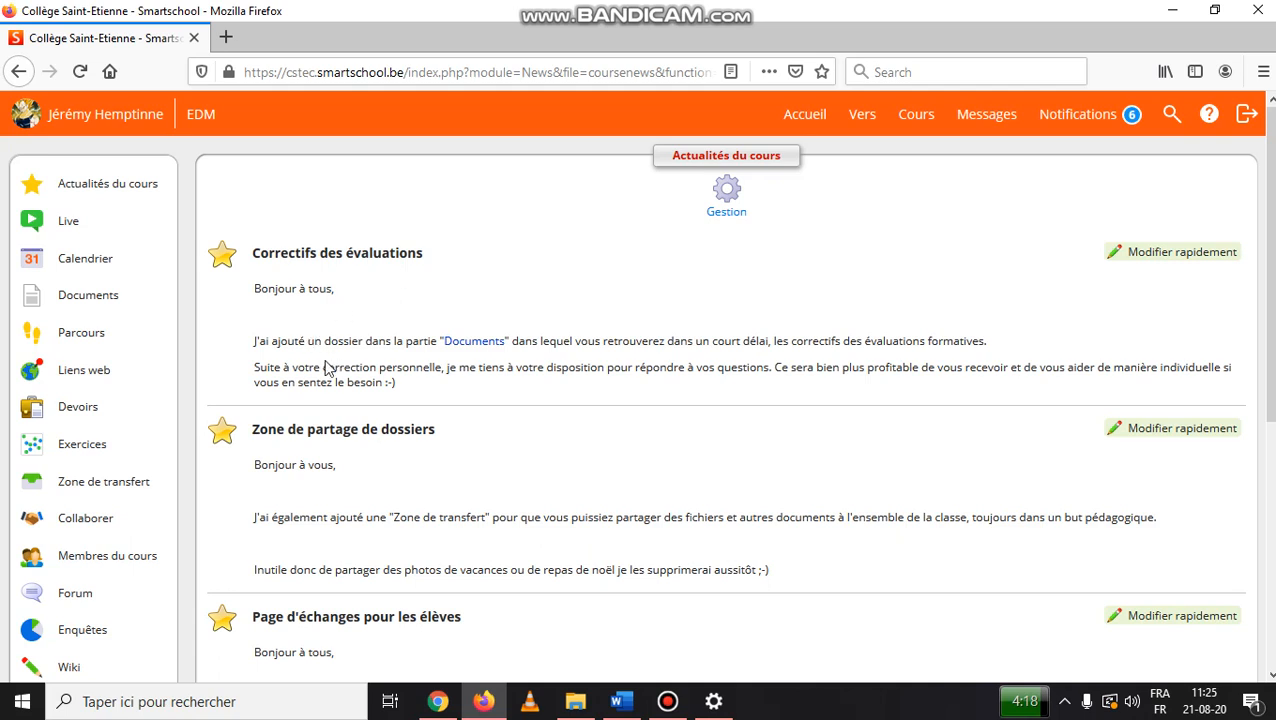
In the course's Zone de transfert, start a new transfer folder named "travail de recherches pour la séquence 1".
left_click(84, 484)
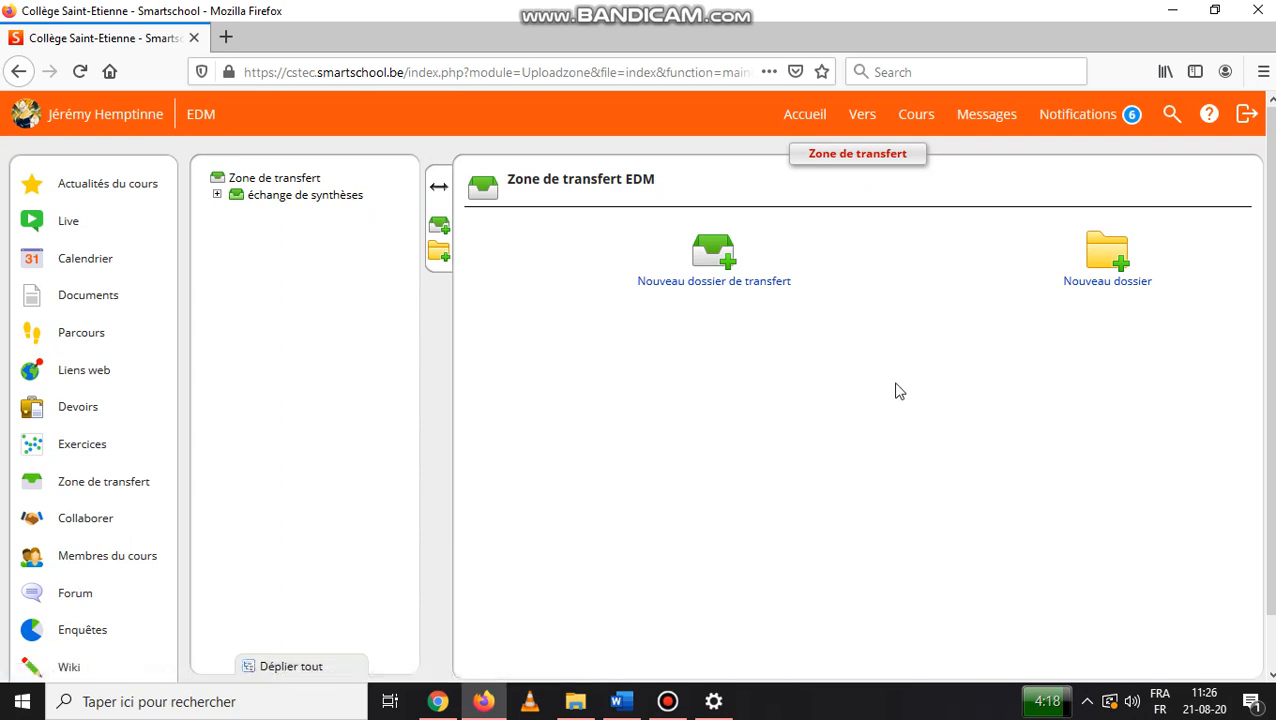
left_click(722, 289)
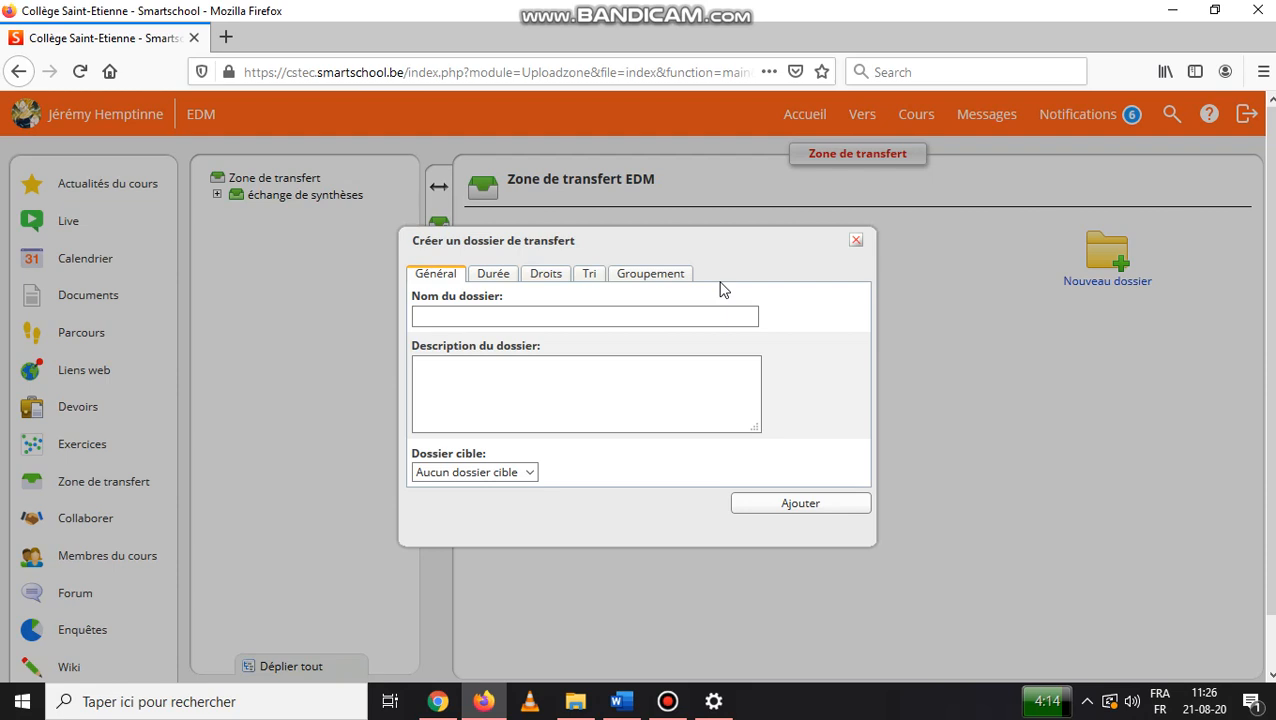
left_click(621, 315)
left_click(621, 315)
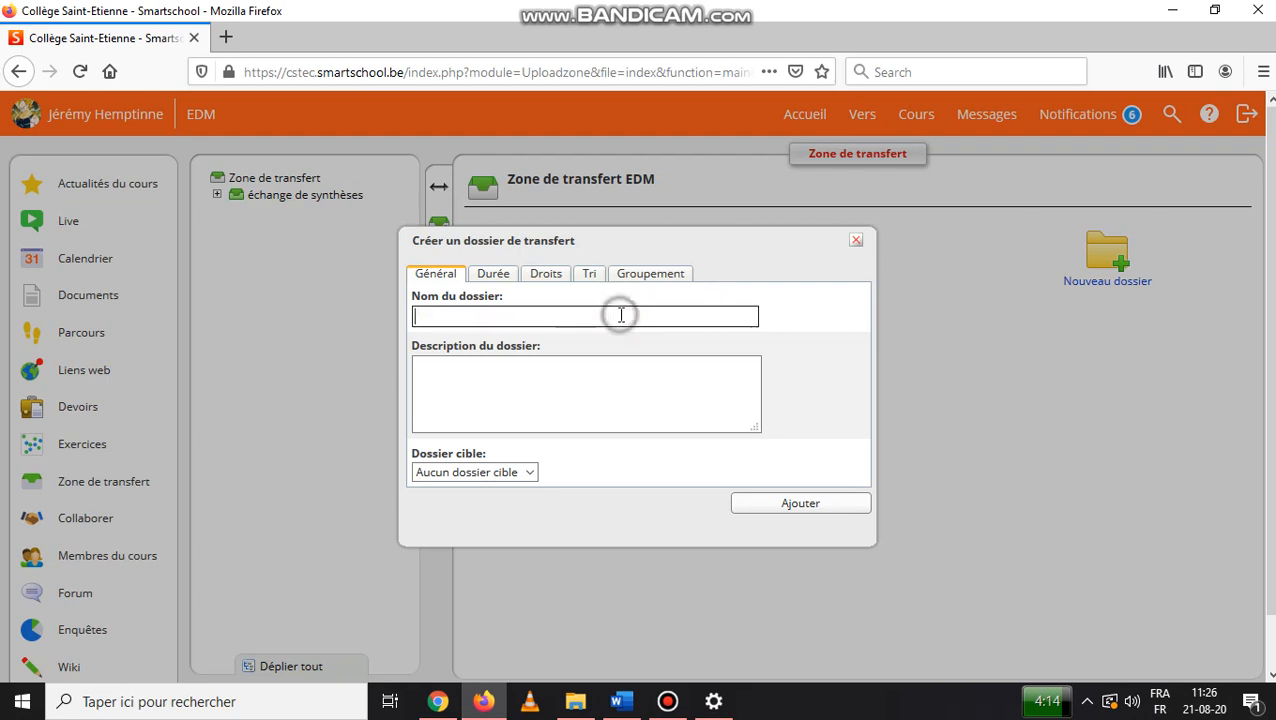
type("travail de c")
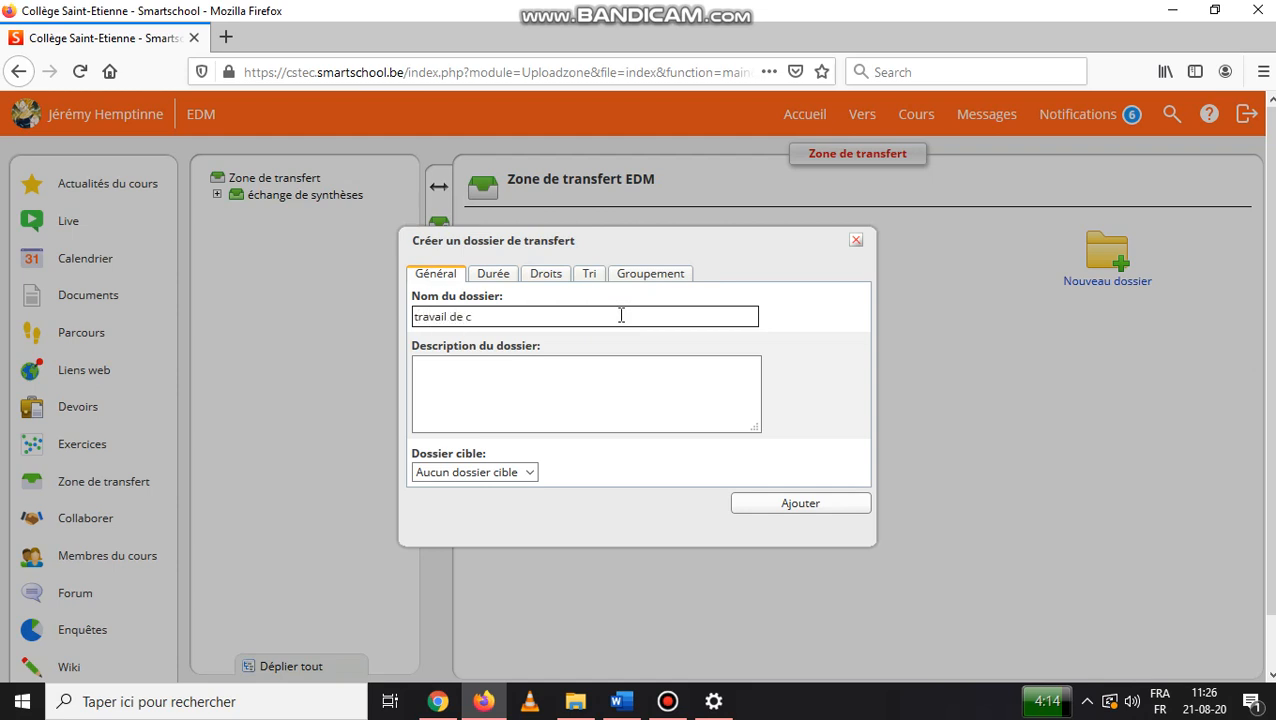
key("BackSpace")
type("recherches pour la séqunc")
key("BackSpace")
key("BackSpace")
key("BackSpace")
type("uence")
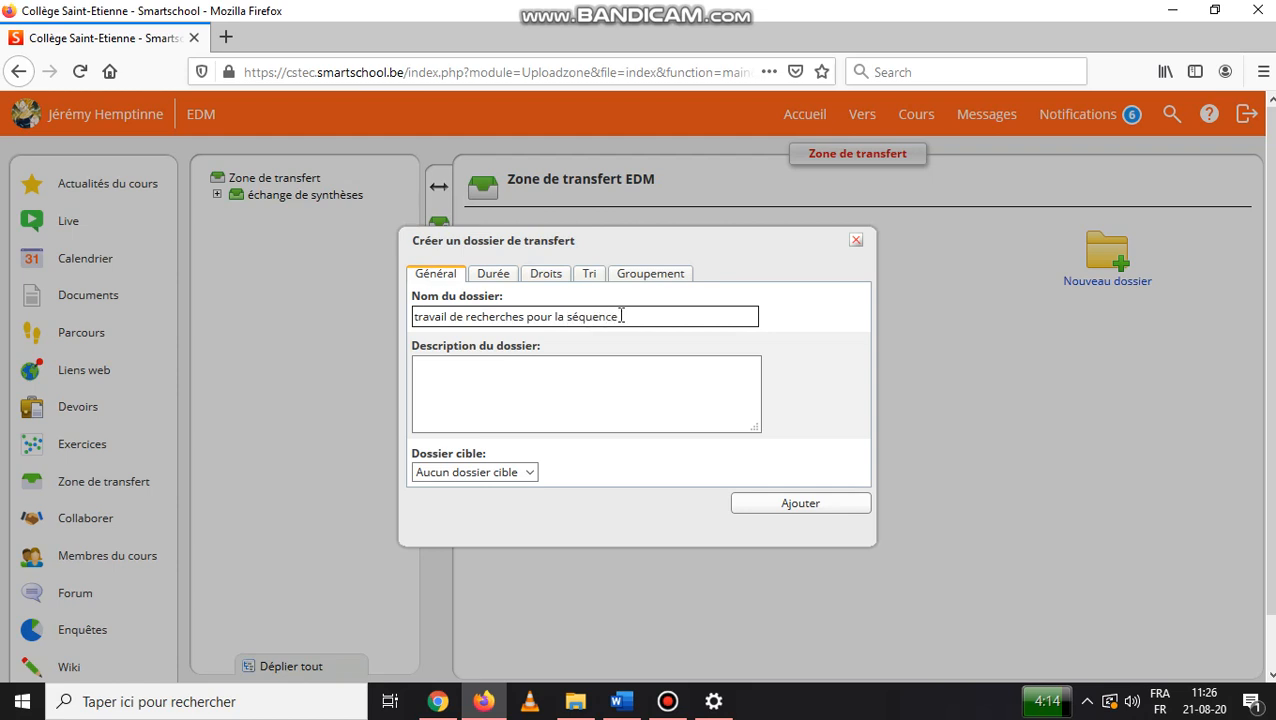
type(" 1")
Enter "Travail de recherches sur le bâti urbain" as the folder description, leaving the target folder at "Aucun dossier cible".
left_click(550, 365)
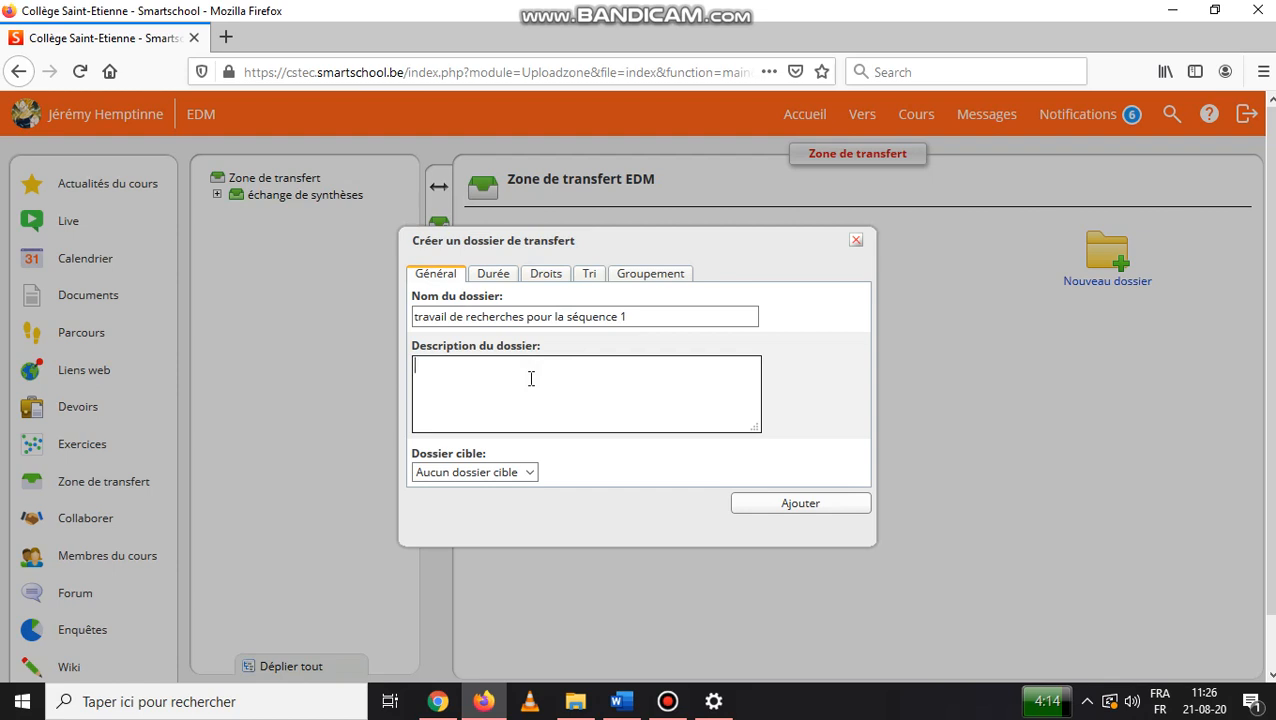
type("Travail de recherches sur le bâti urbain")
left_click(543, 446)
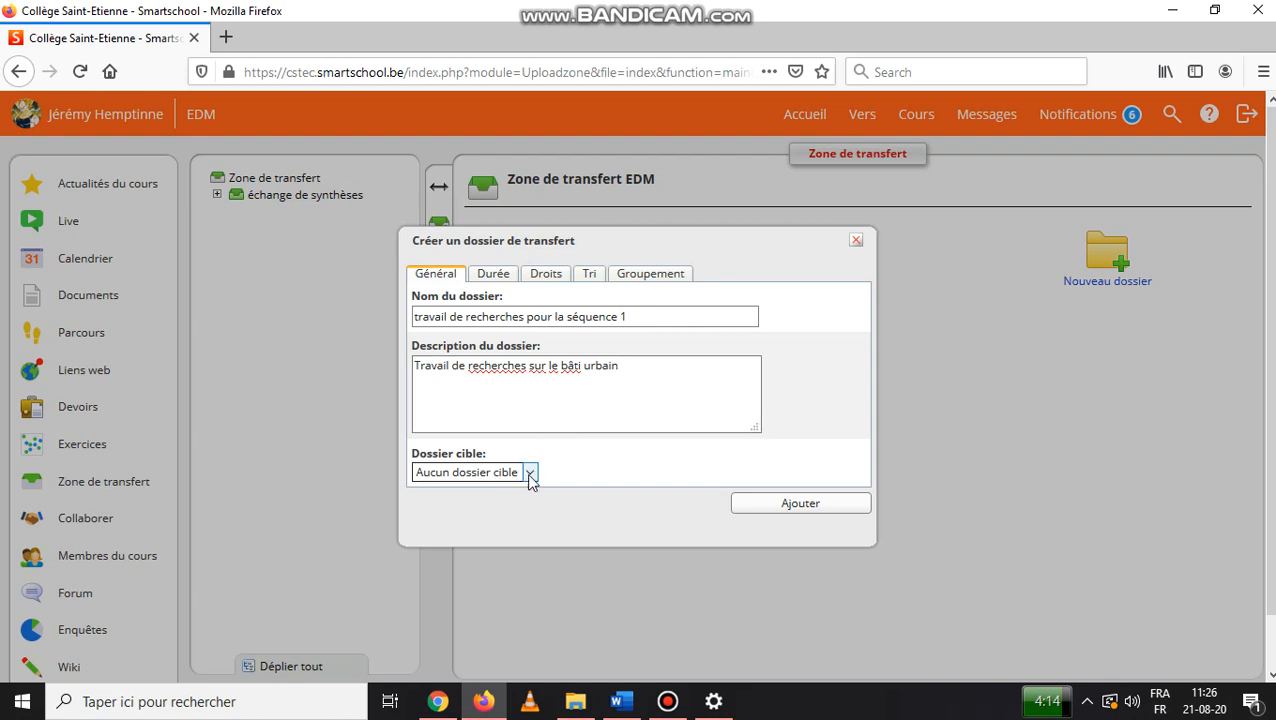
left_click(578, 411)
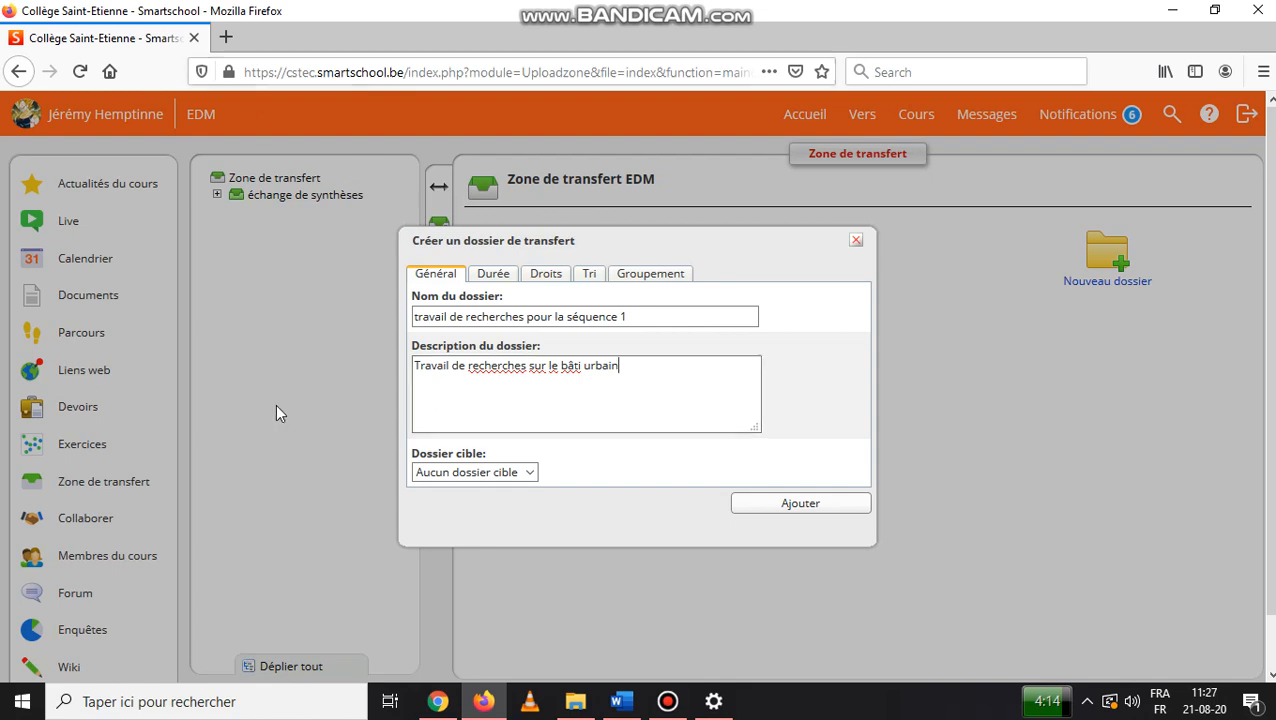
Limit the folder's duration, with the end date set to 2020-08-31 at 18:00.
left_click(494, 274)
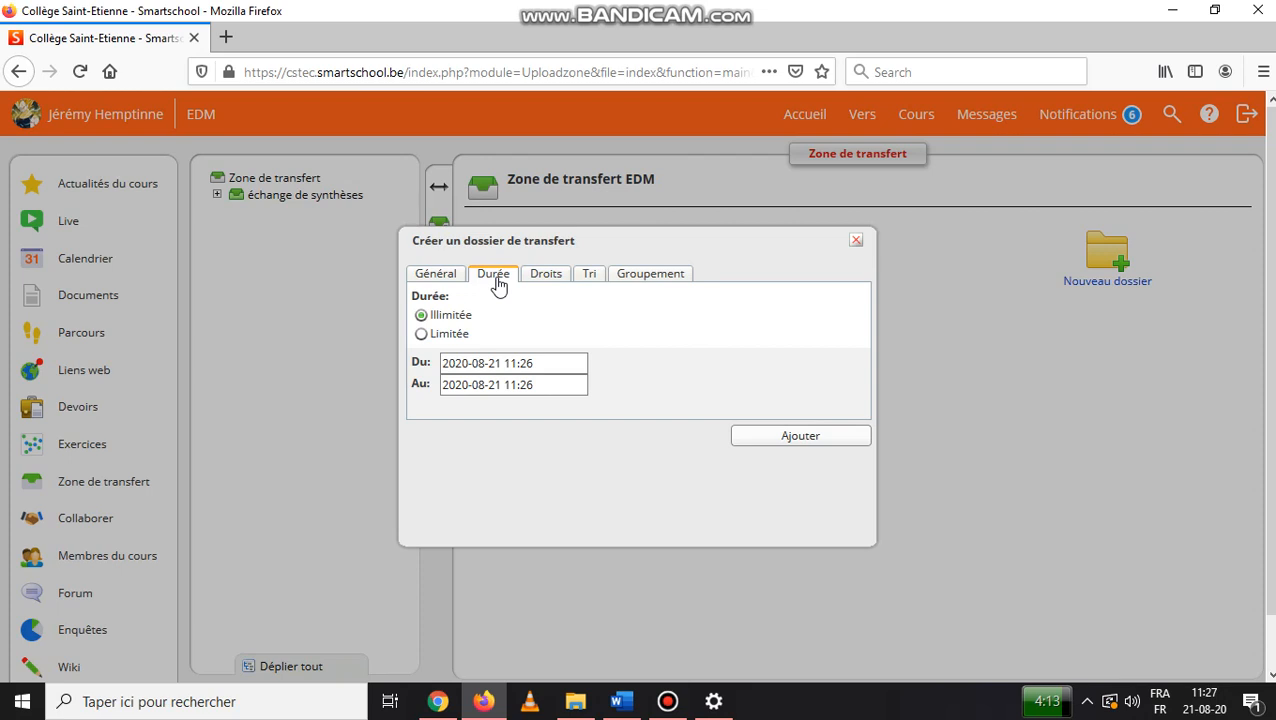
left_click(421, 336)
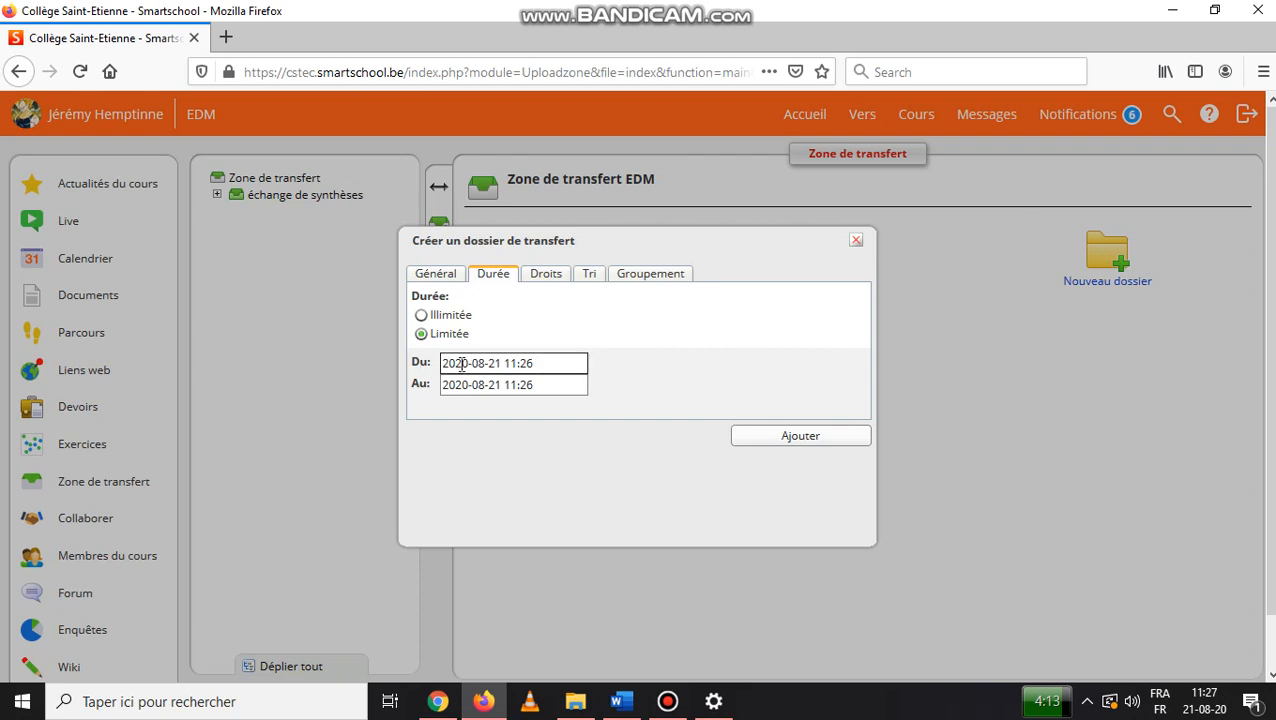
left_click(552, 384)
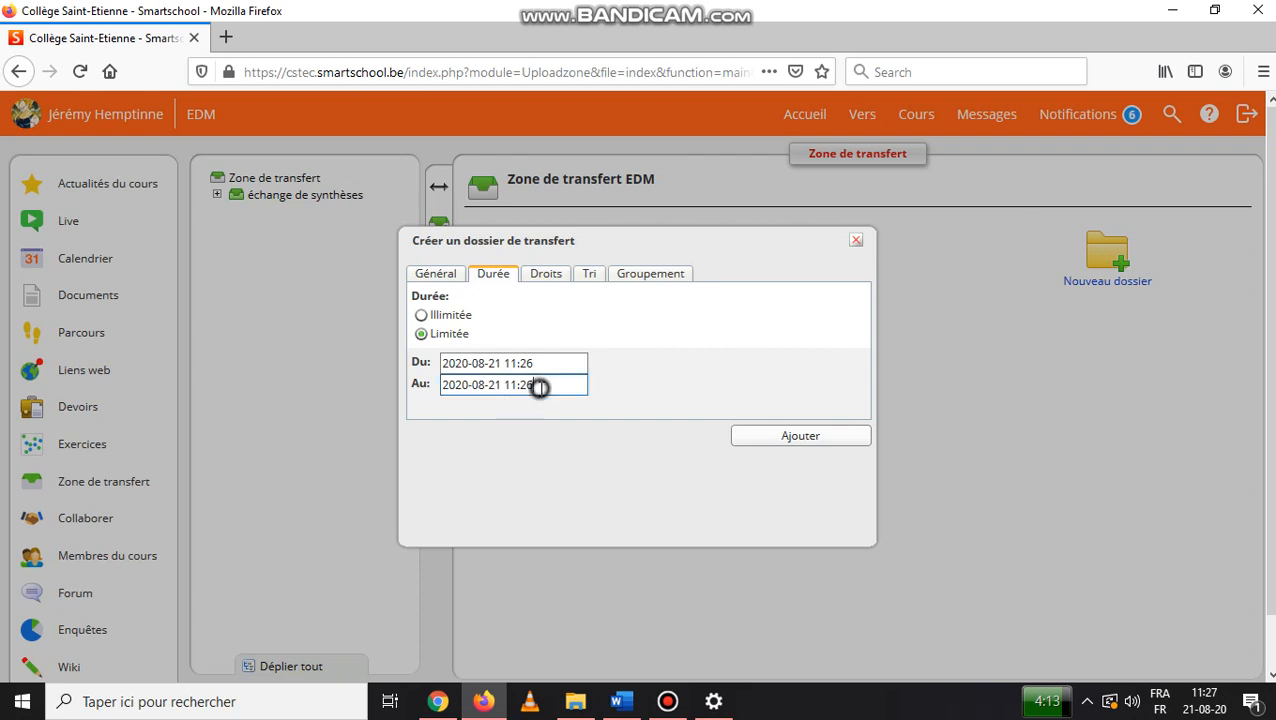
left_click(538, 385)
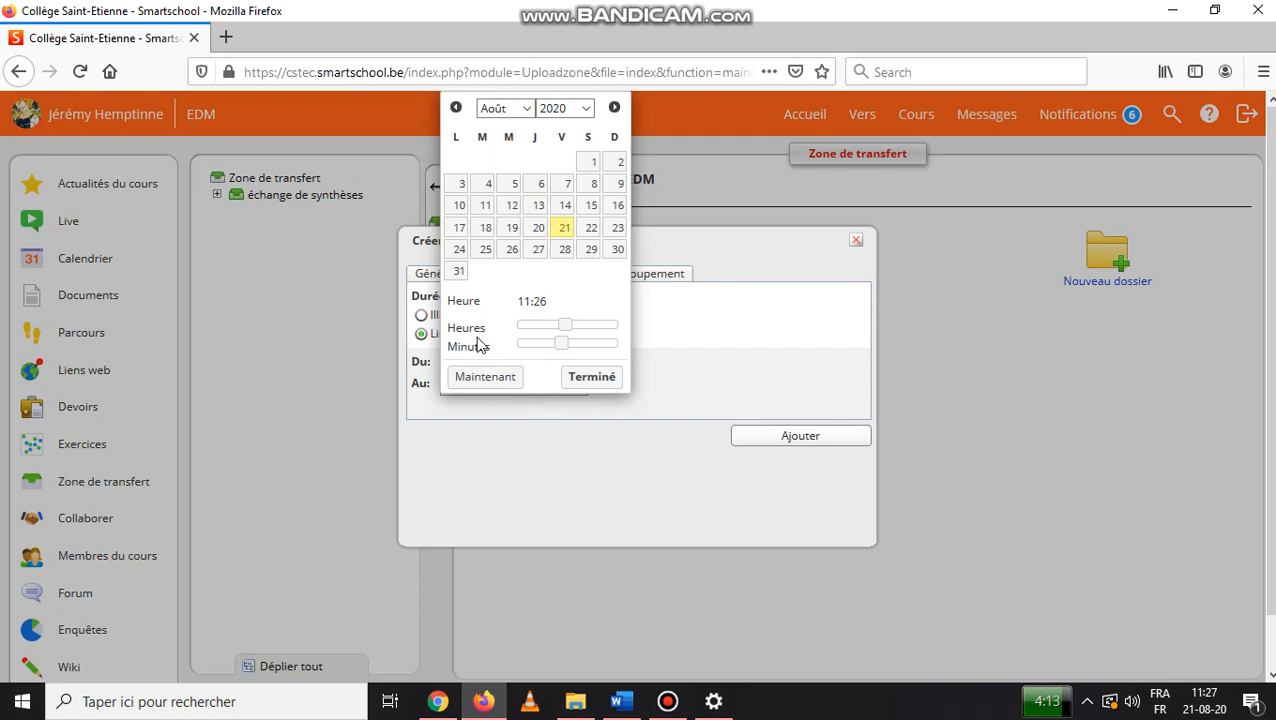
left_click(459, 272)
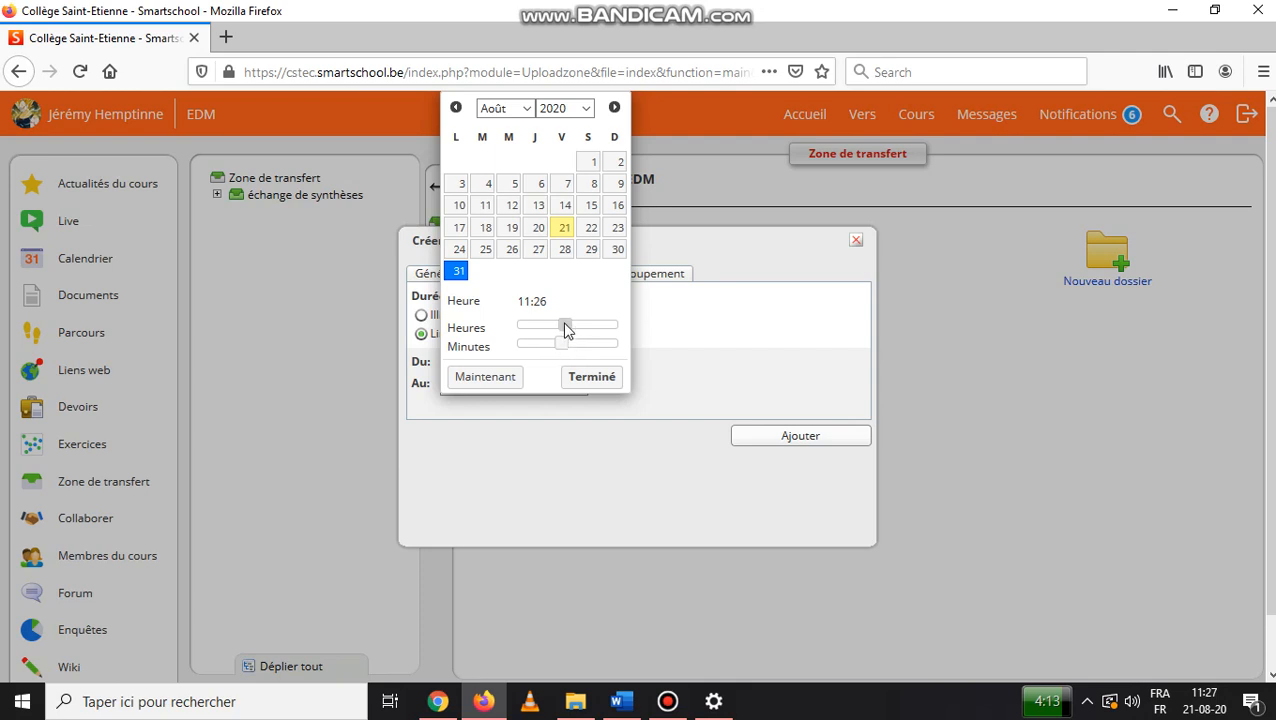
left_click_drag(567, 332, 508, 357)
left_click(601, 386)
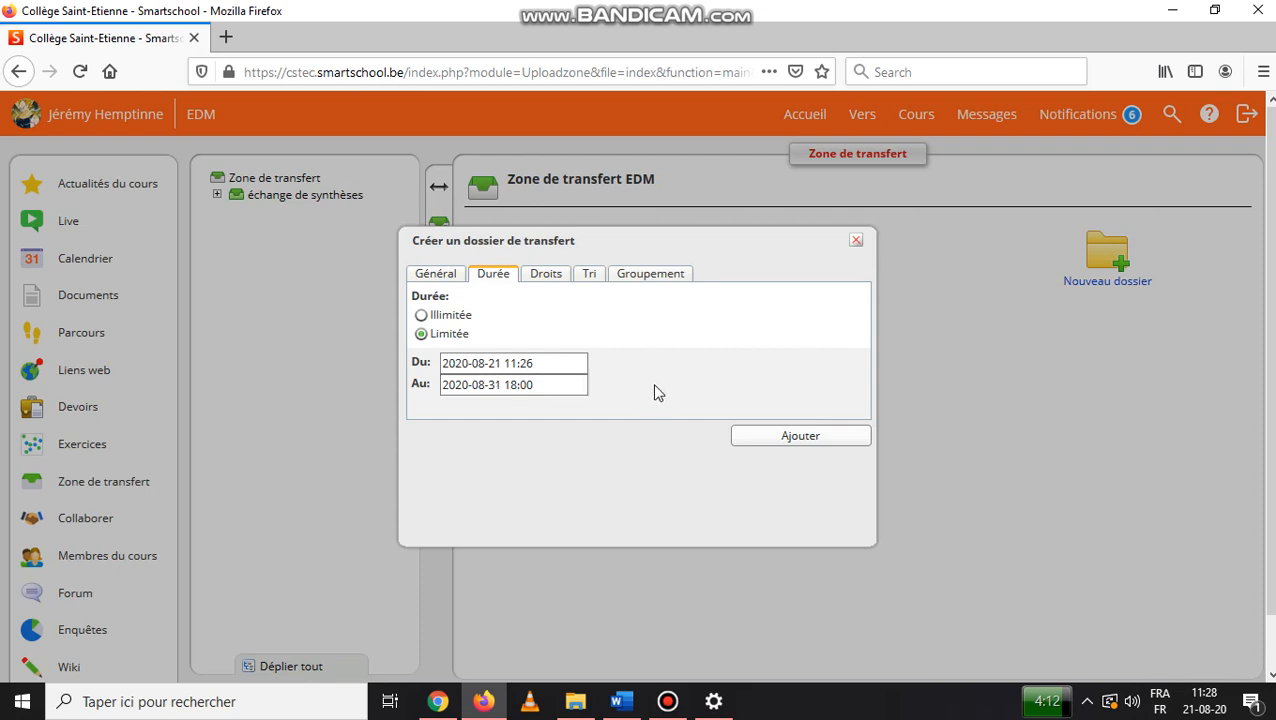
Allow students to download teachers' files, show all students in the list, and limit uploads to 1 file per student.
left_click(545, 282)
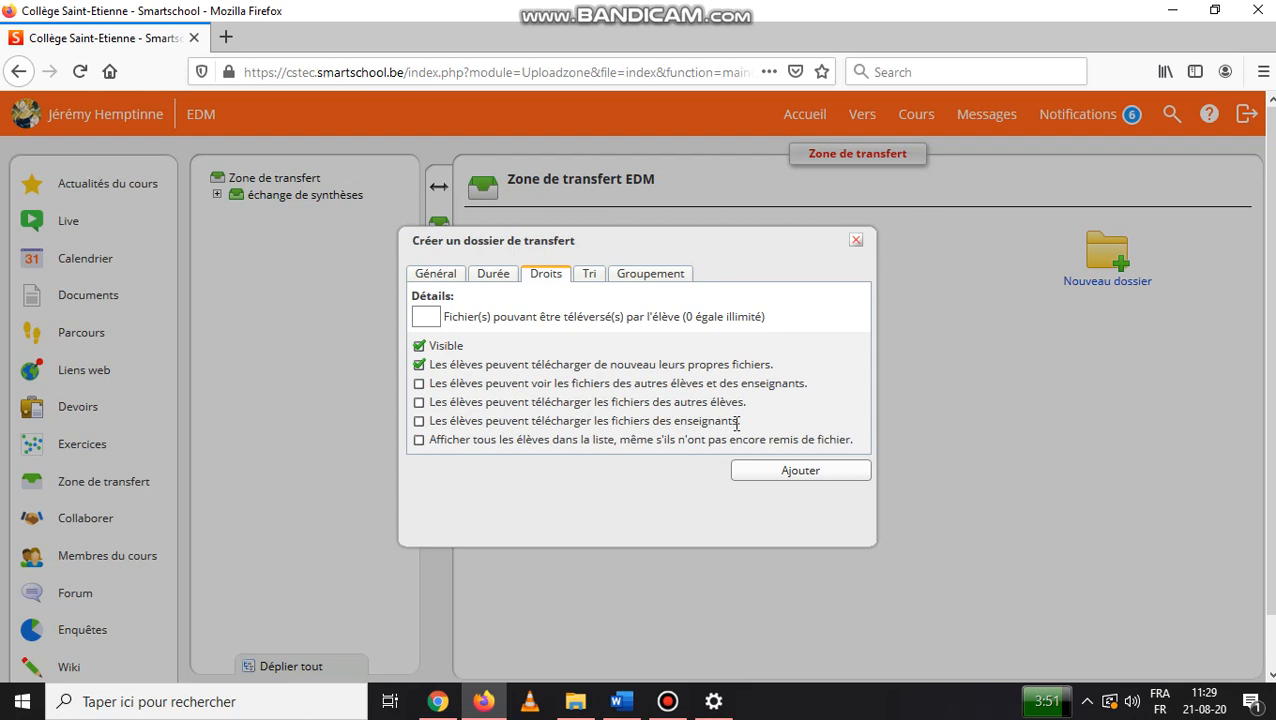
left_click(420, 424)
left_click(419, 441)
left_click(431, 317)
type("1")
Review the sorting, grouping and other folder settings, keeping alphabetical order and no grouping, and add the transfer folder.
left_click(592, 277)
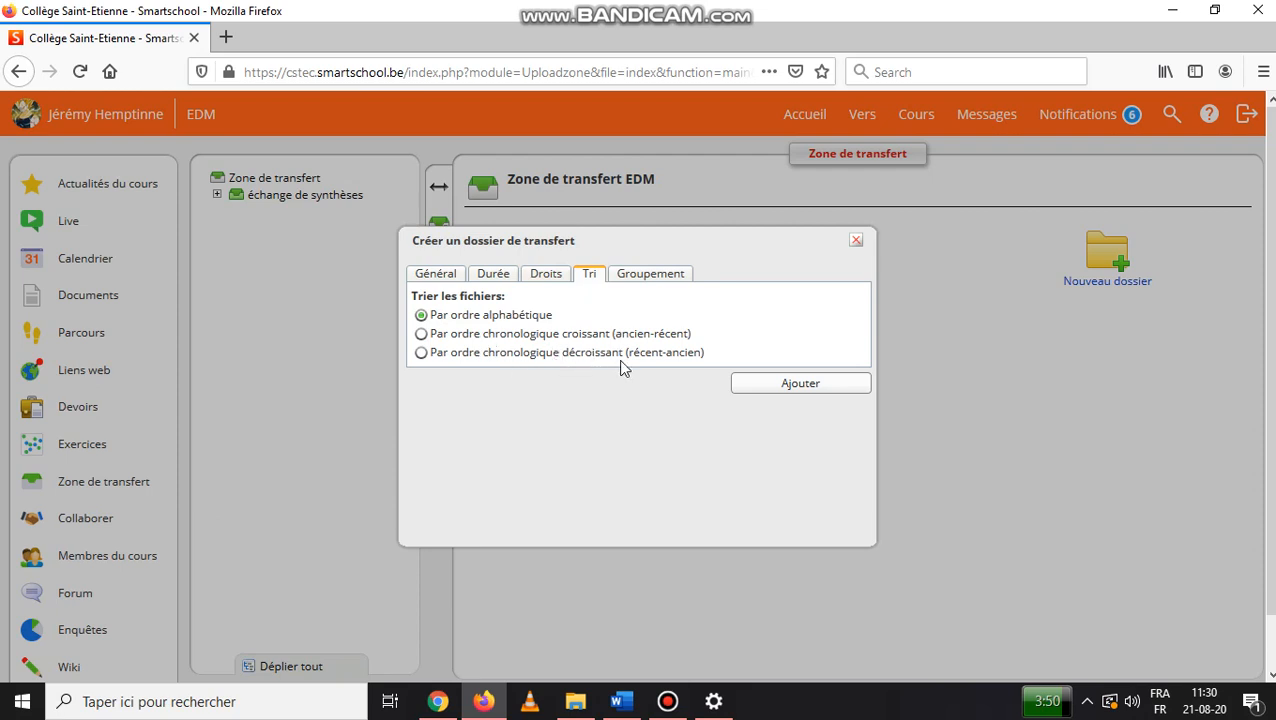
left_click(637, 283)
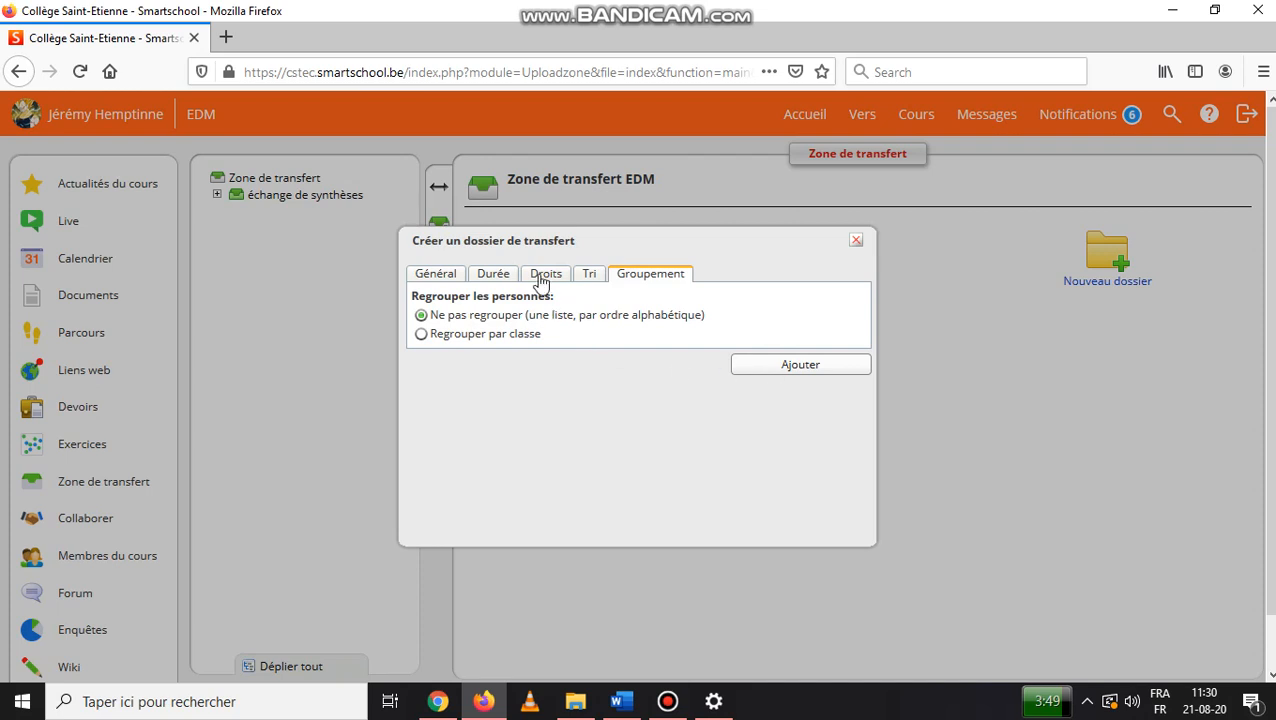
left_click(426, 274)
left_click(490, 280)
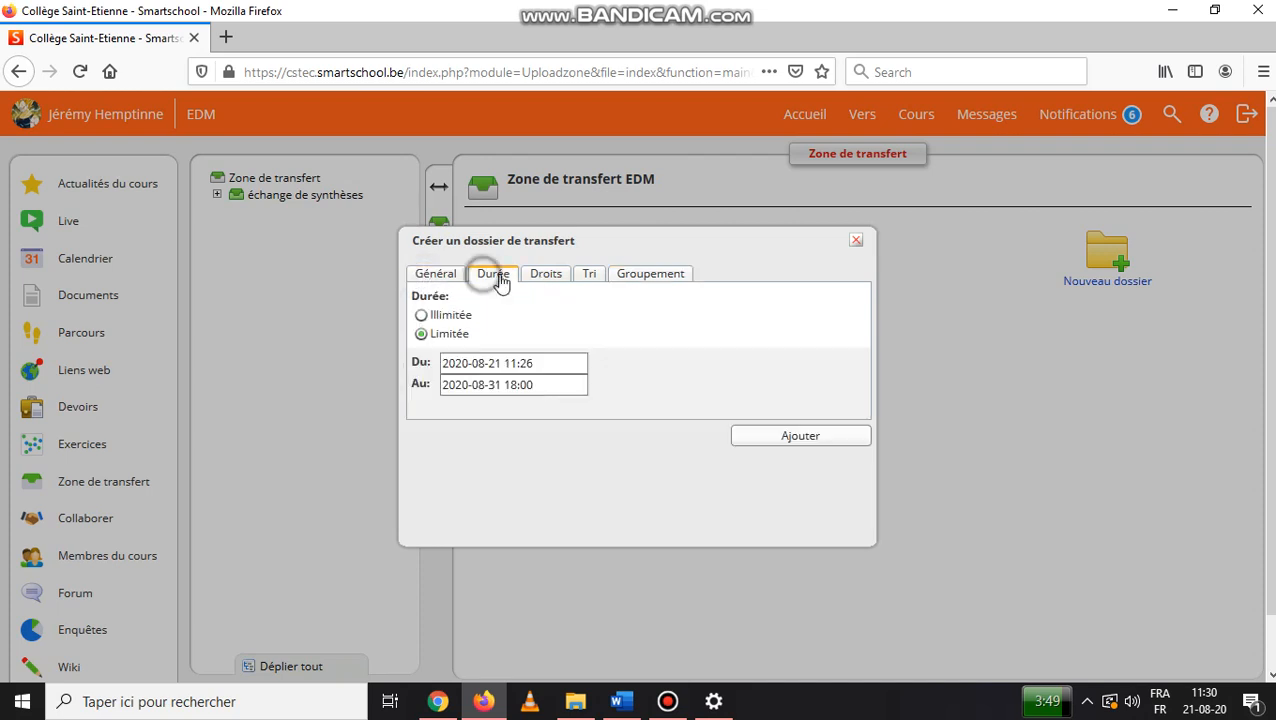
left_click(542, 277)
left_click(590, 277)
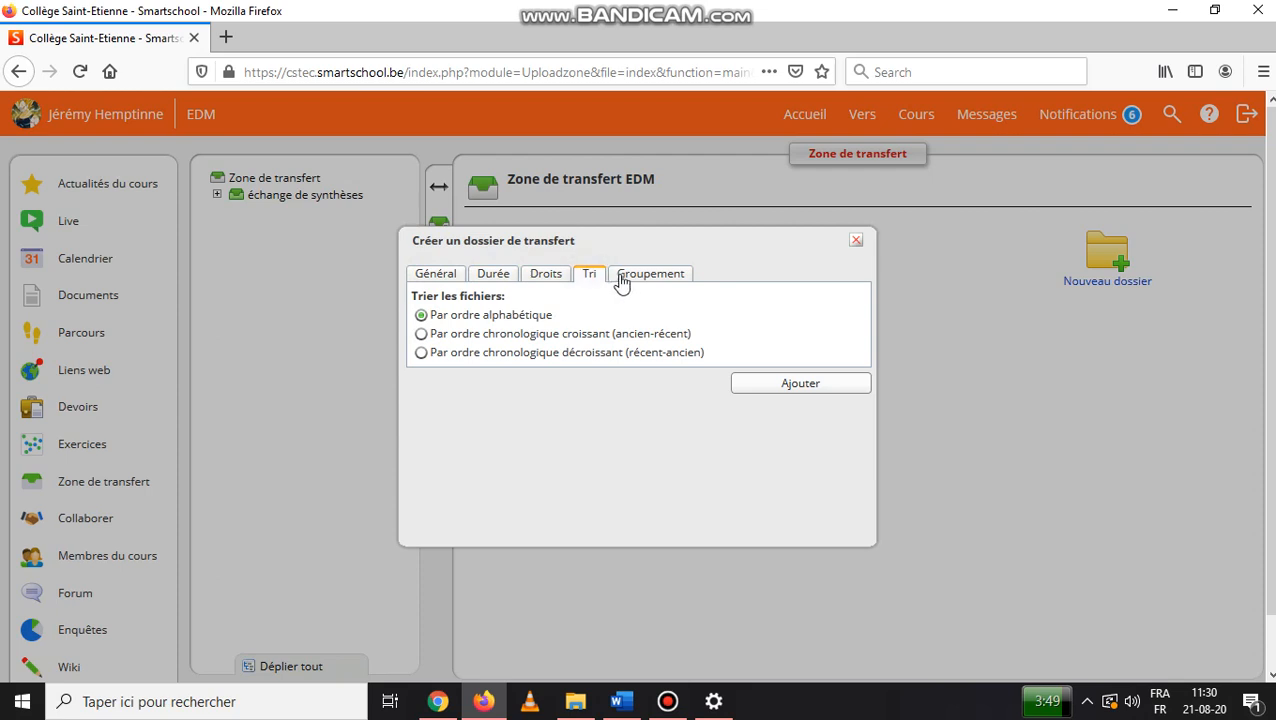
left_click(630, 274)
left_click(797, 368)
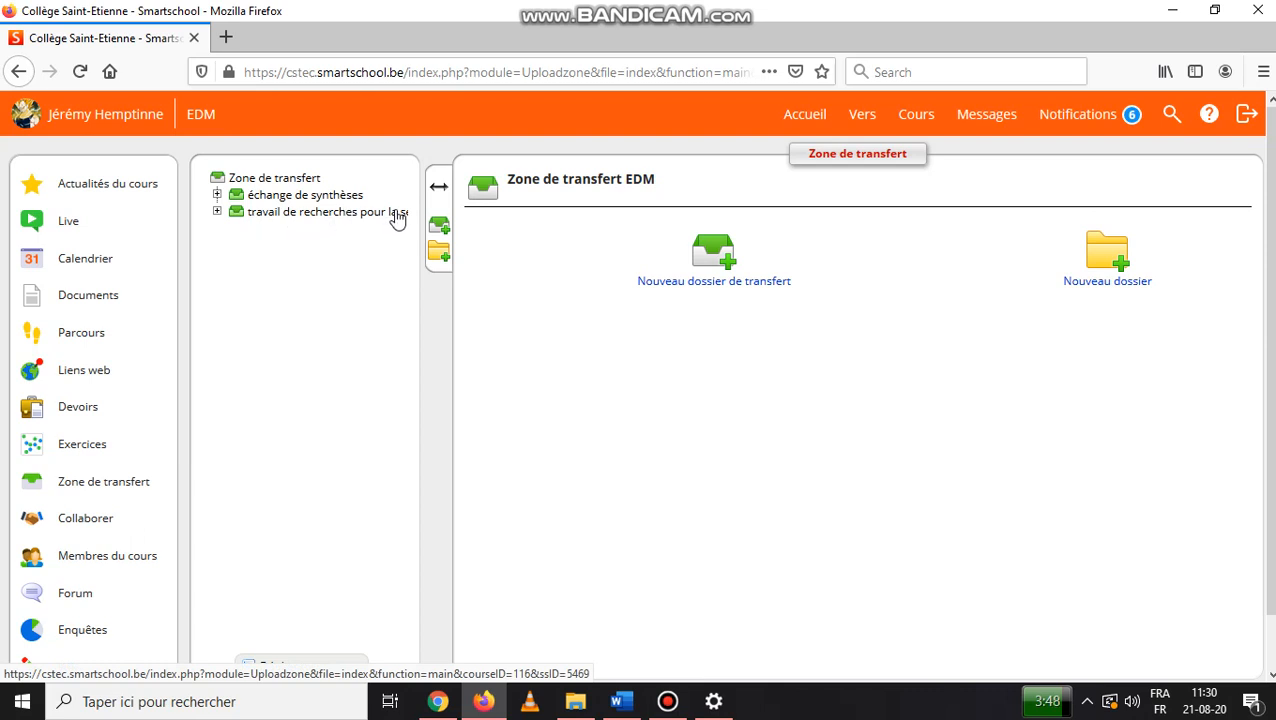
Expand the new research folder in the tree, look through its student list, and collapse it again.
left_click(218, 214)
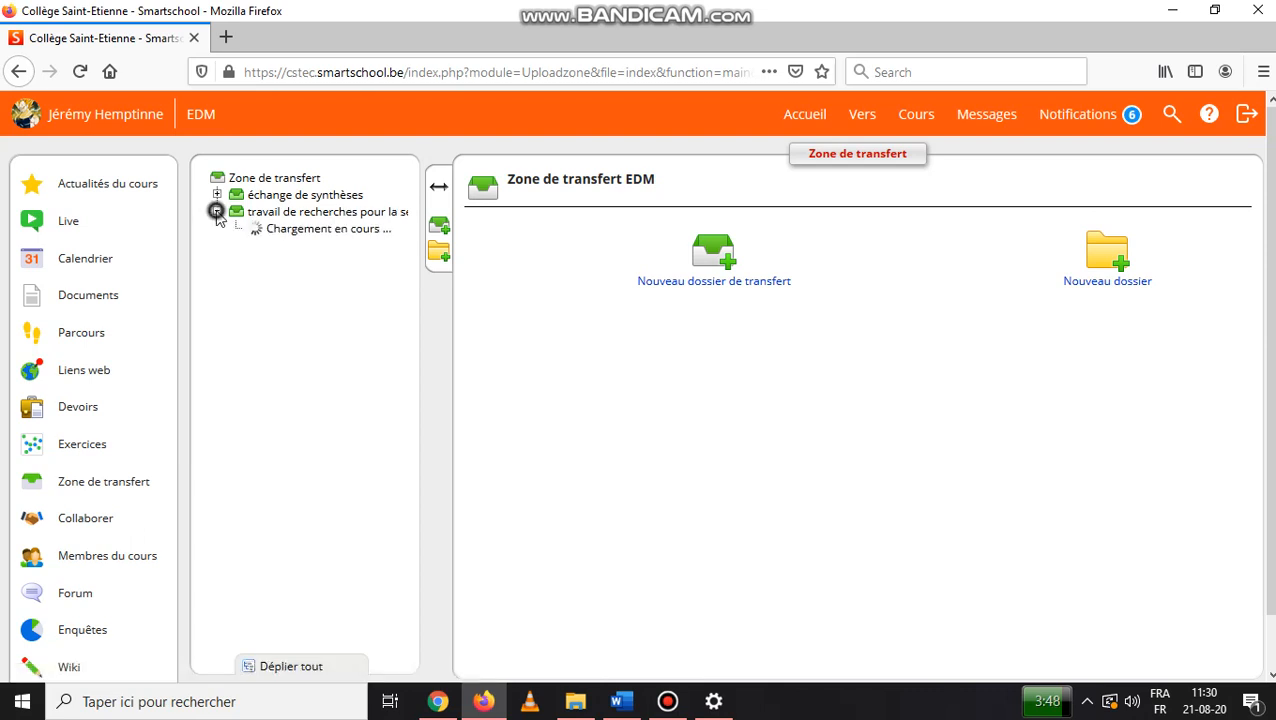
left_click_drag(217, 212, 194, 253)
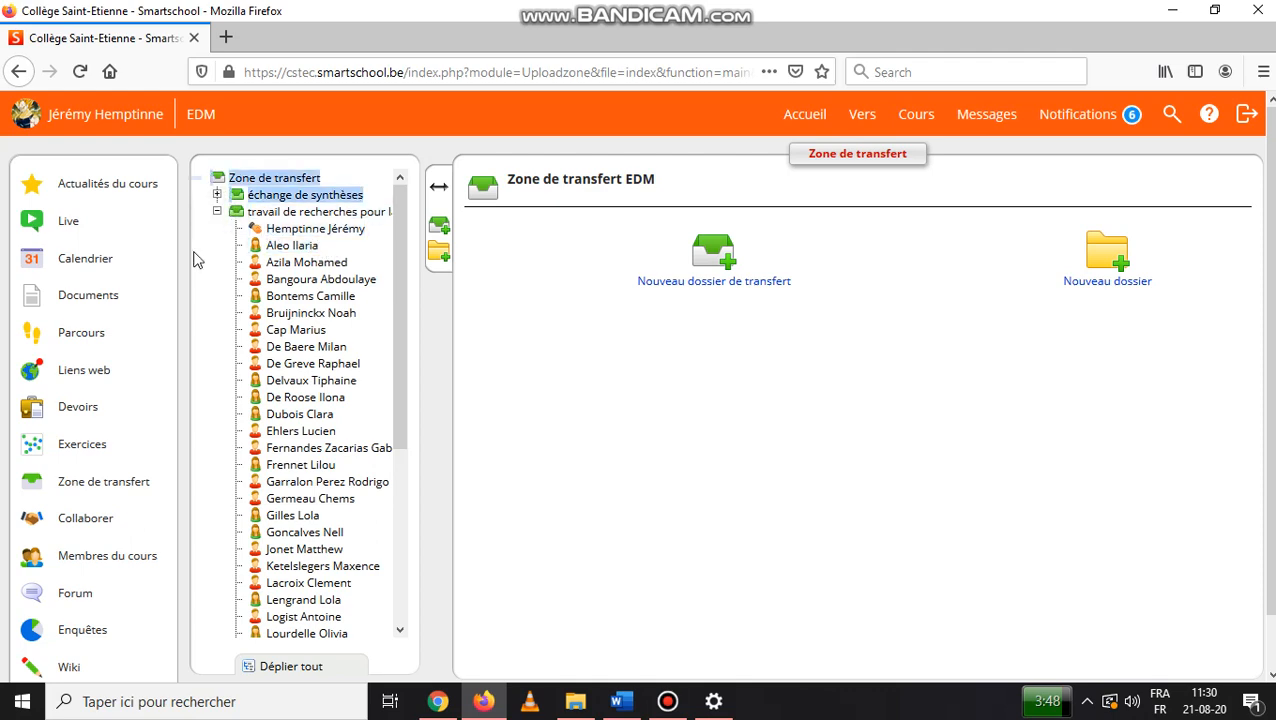
left_click(204, 266)
scroll(314, 236, "down", 5)
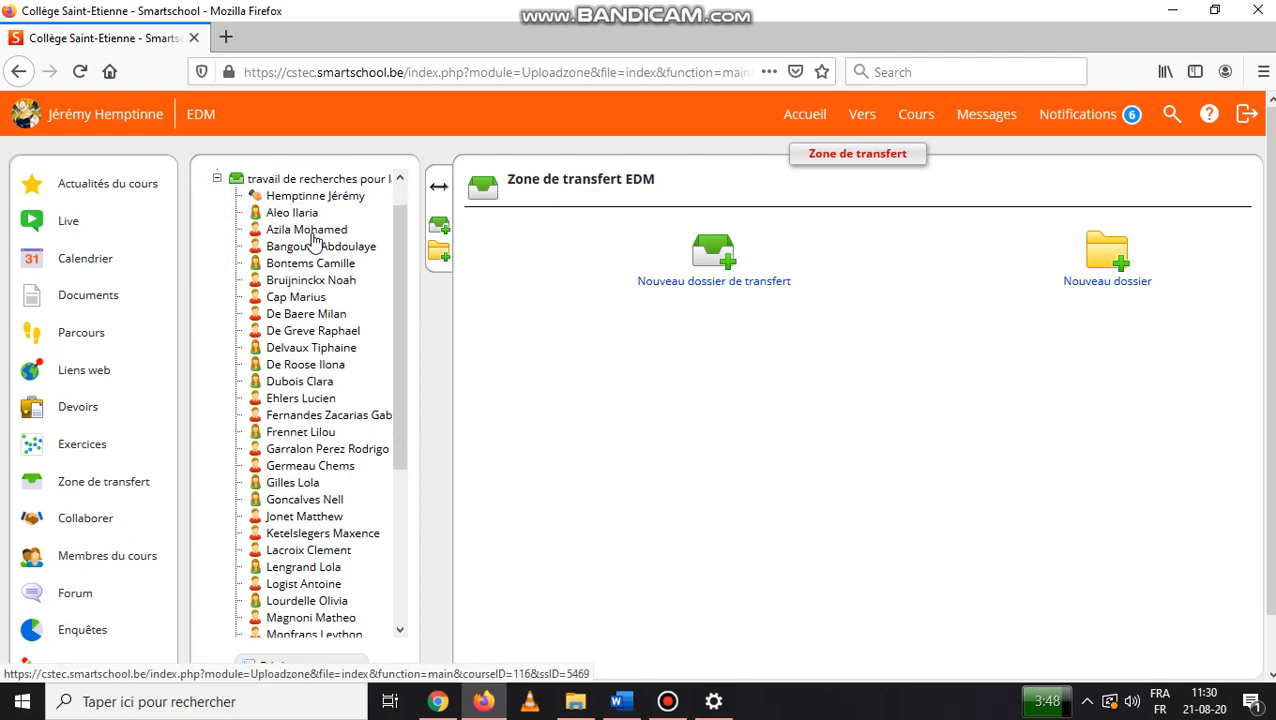
scroll(314, 236, "up", 5)
scroll(314, 236, "down", 5)
scroll(314, 236, "up", 5)
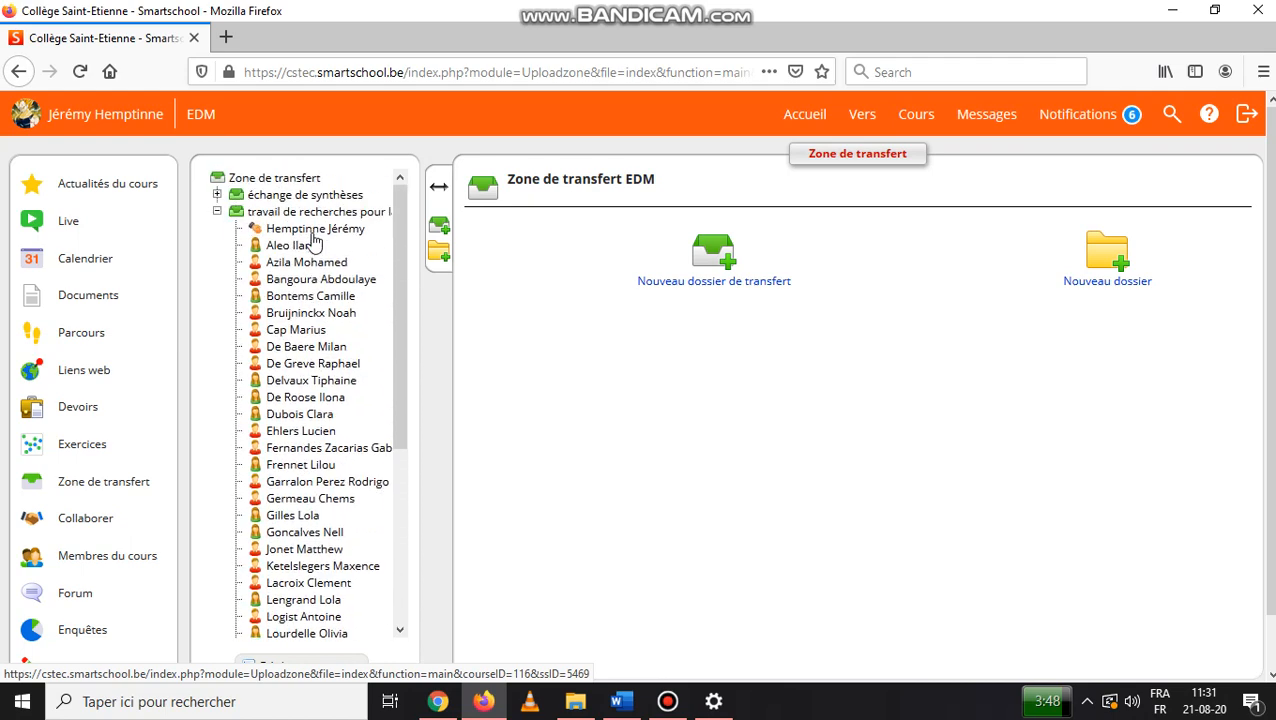
left_click(216, 211)
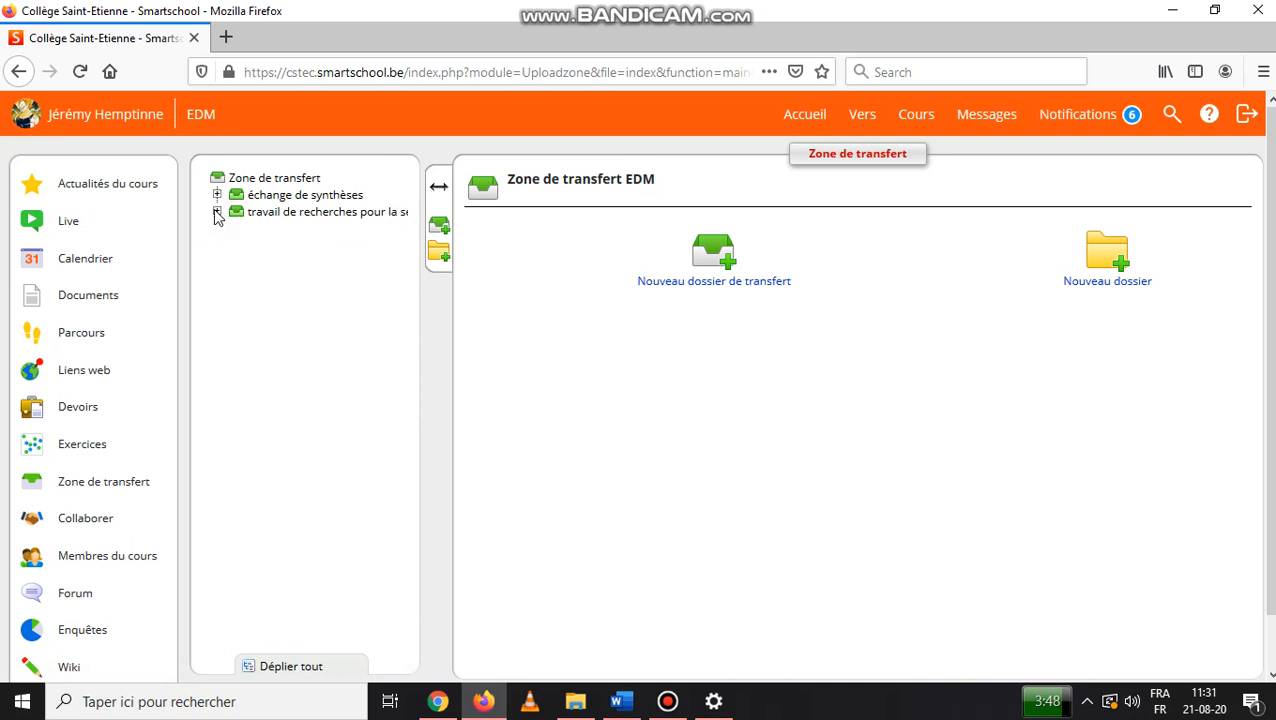
Compare the submission pages of the research folder and the "échange de synthèses" folder, ending on the research folder.
left_click(316, 214)
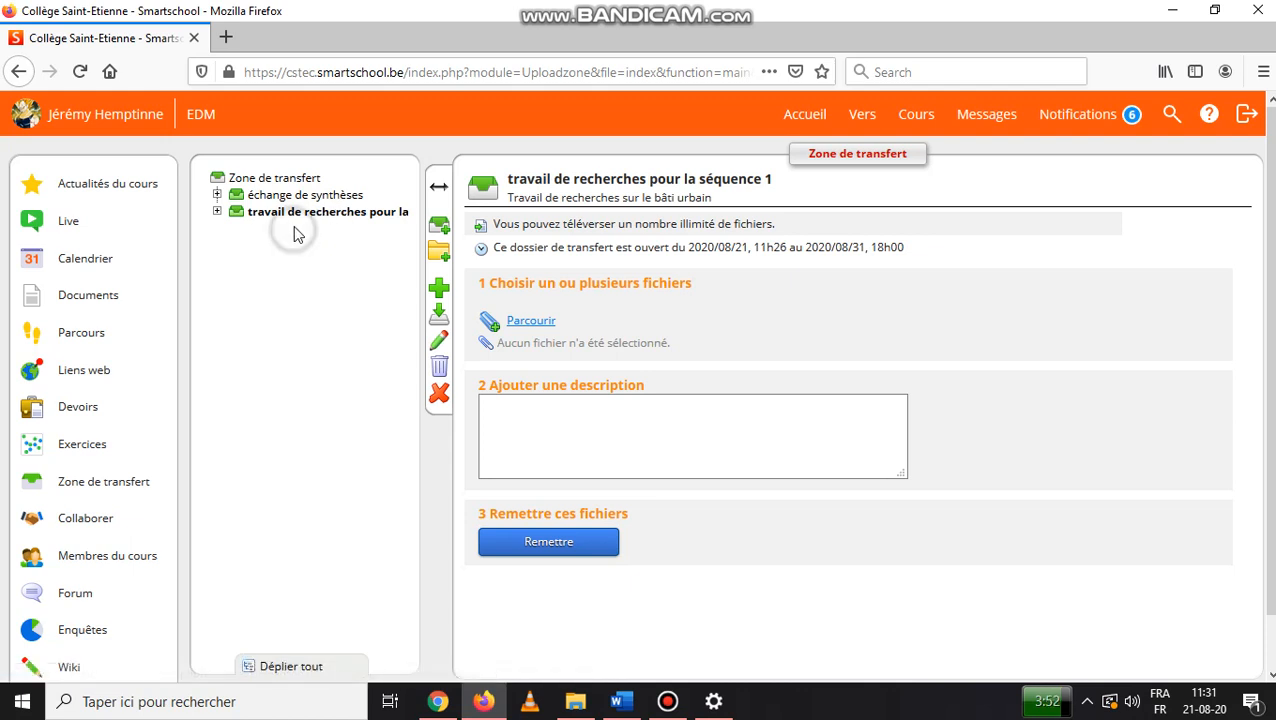
left_click(312, 197)
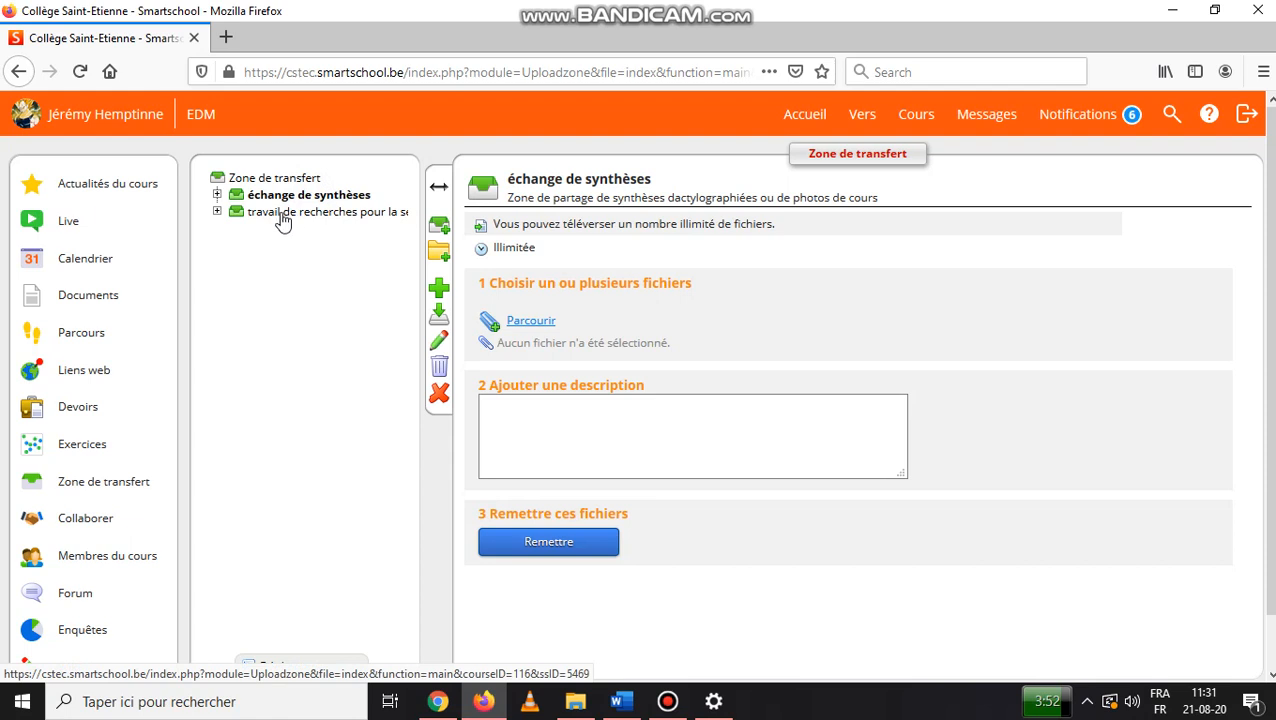
left_click(282, 214)
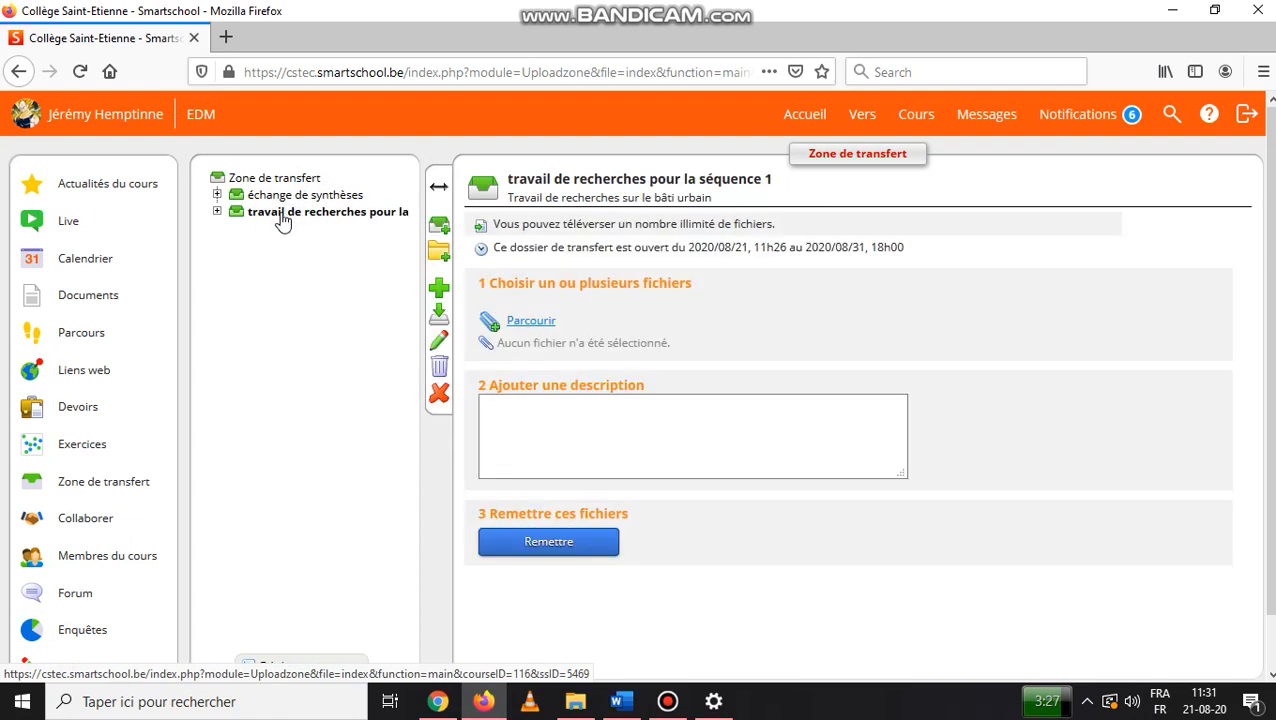
Review the research folder's settings, change its grouping to "Regrouper par classe", save it, and expand the folder in the tree.
left_click(440, 343)
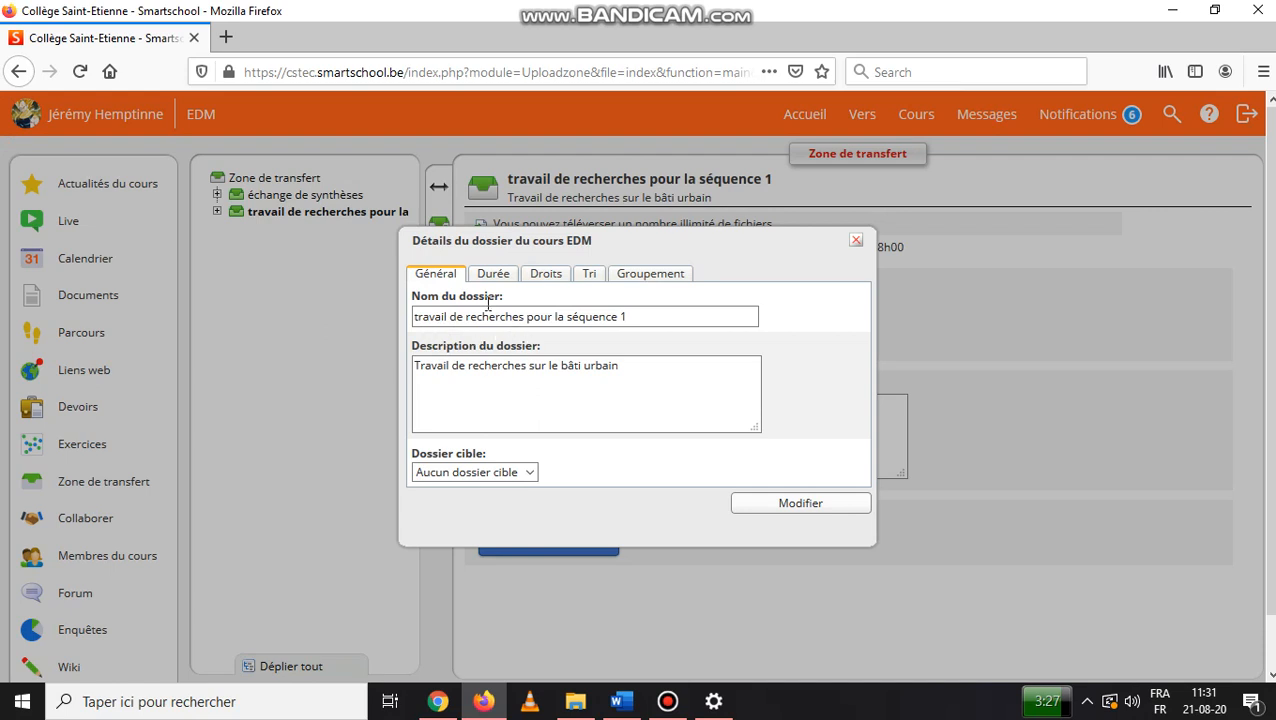
left_click(490, 276)
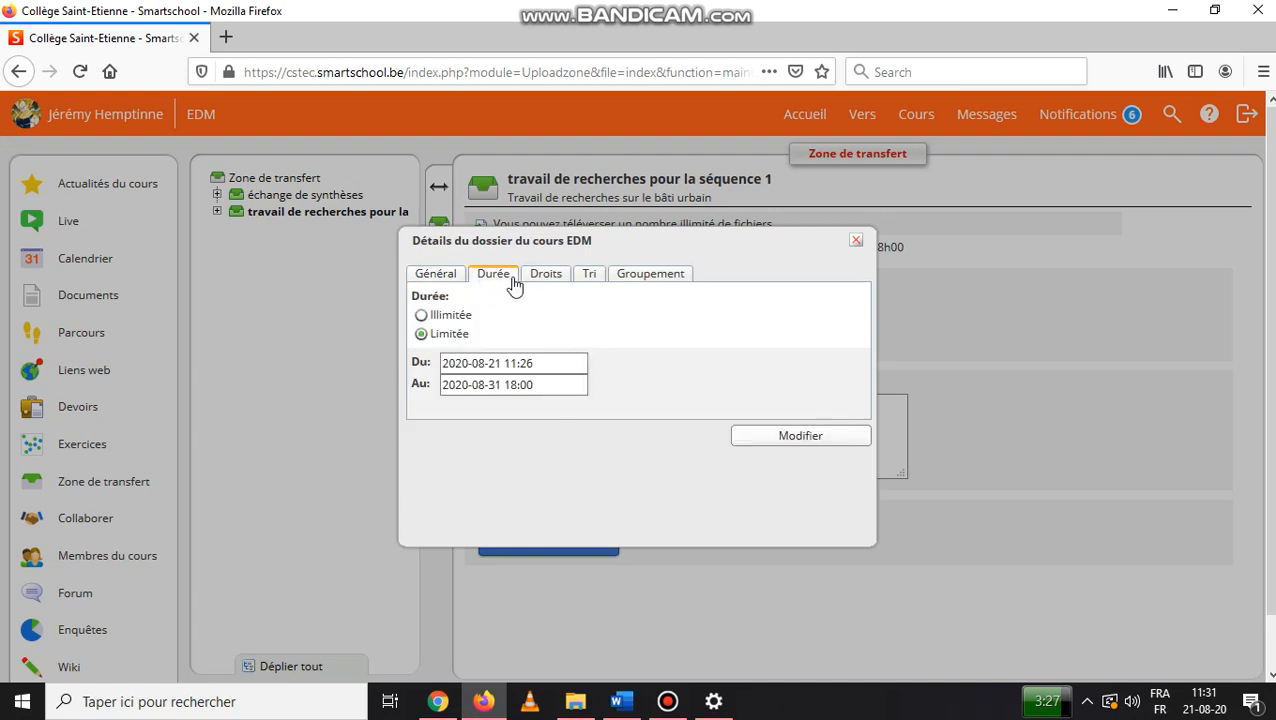
left_click(438, 276)
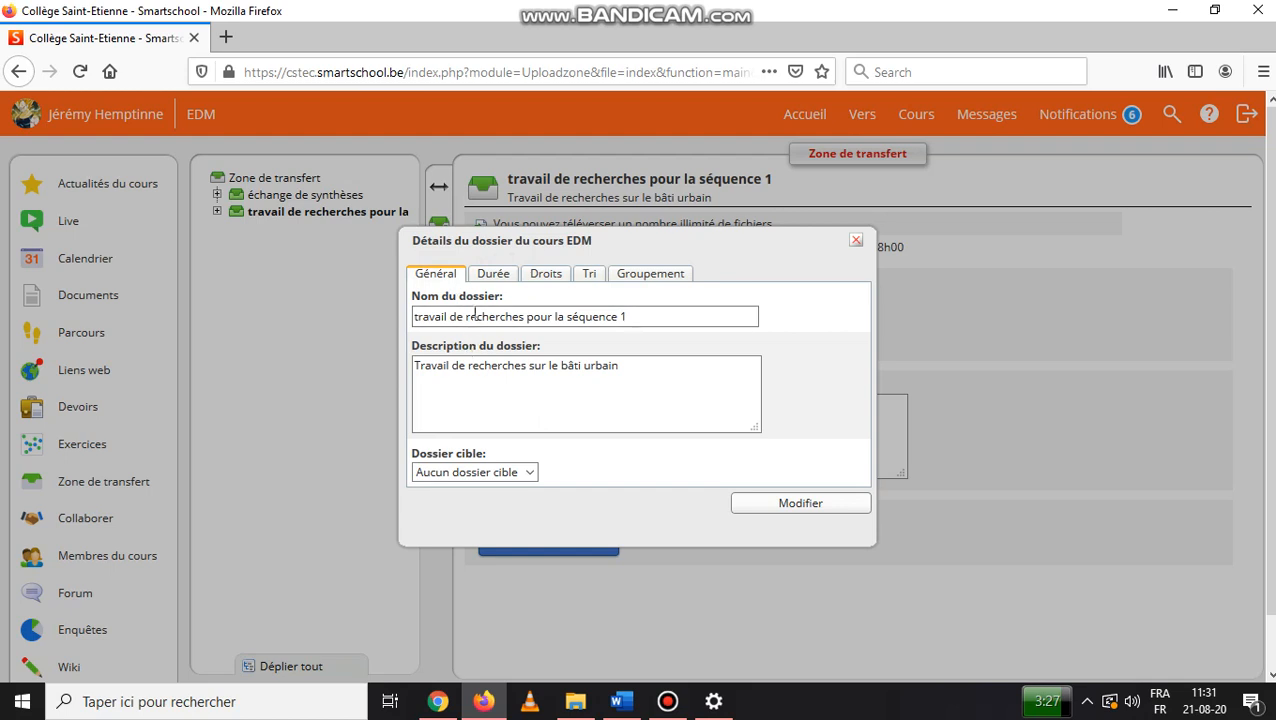
left_click(490, 277)
left_click(555, 276)
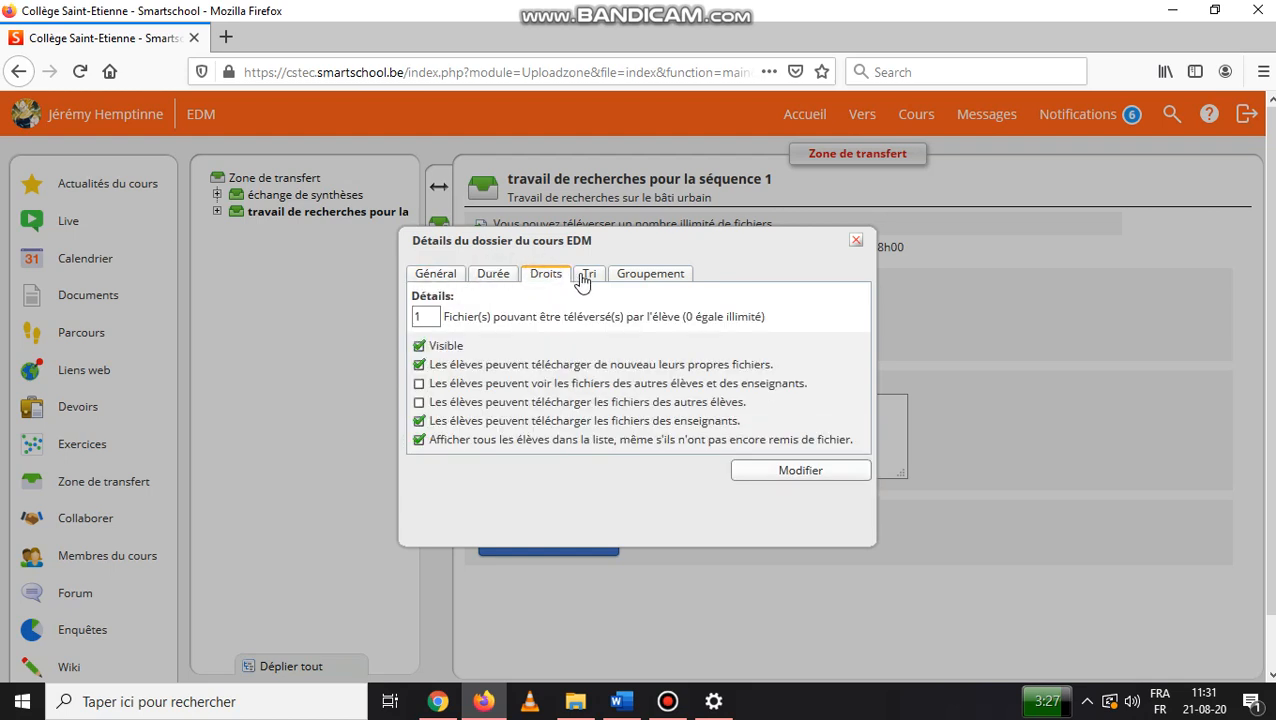
left_click(588, 276)
left_click(632, 283)
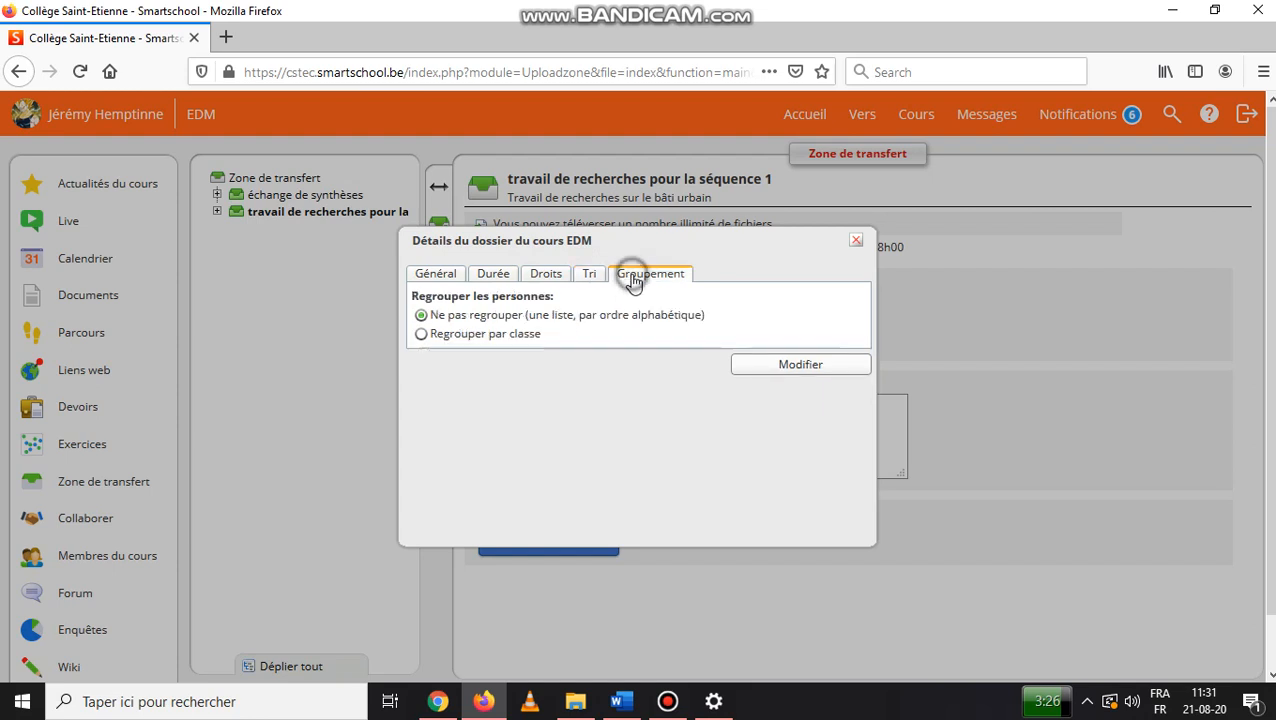
left_click(423, 340)
left_click(806, 370)
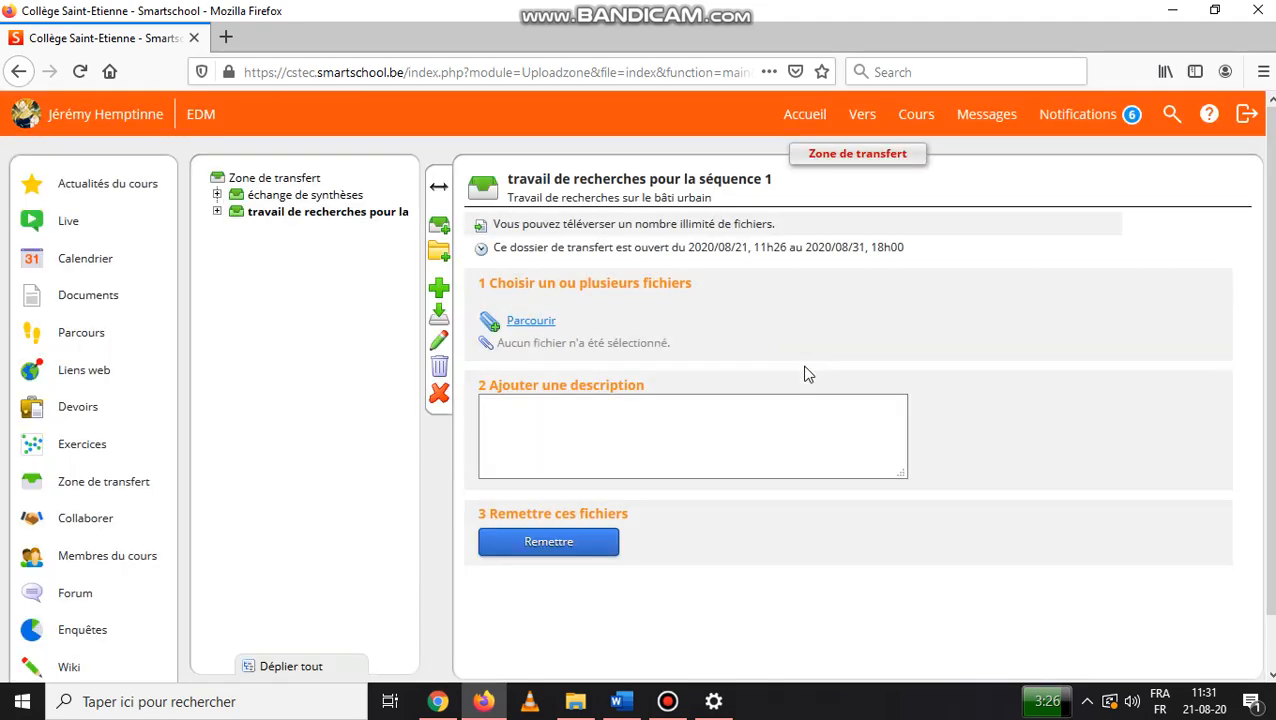
left_click(218, 213)
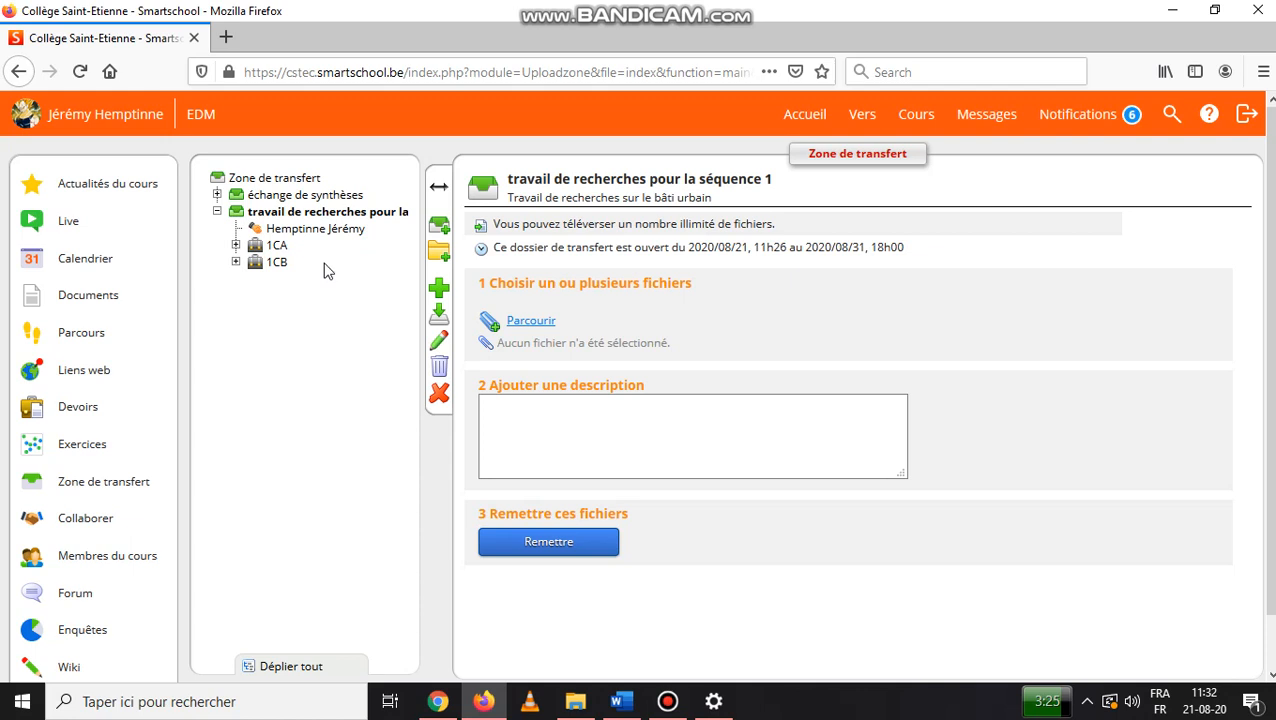
Expand class 1CA in the research folder and view the submission pages of two of its students.
left_click(236, 245)
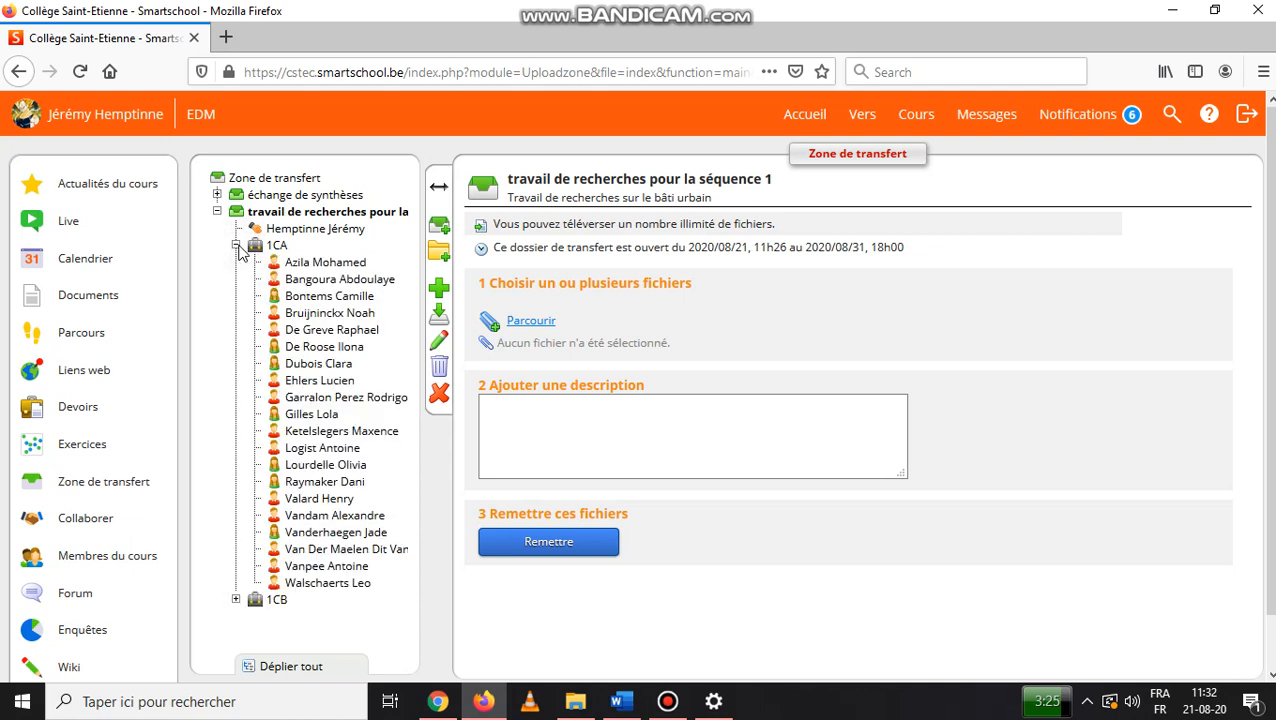
left_click(305, 264)
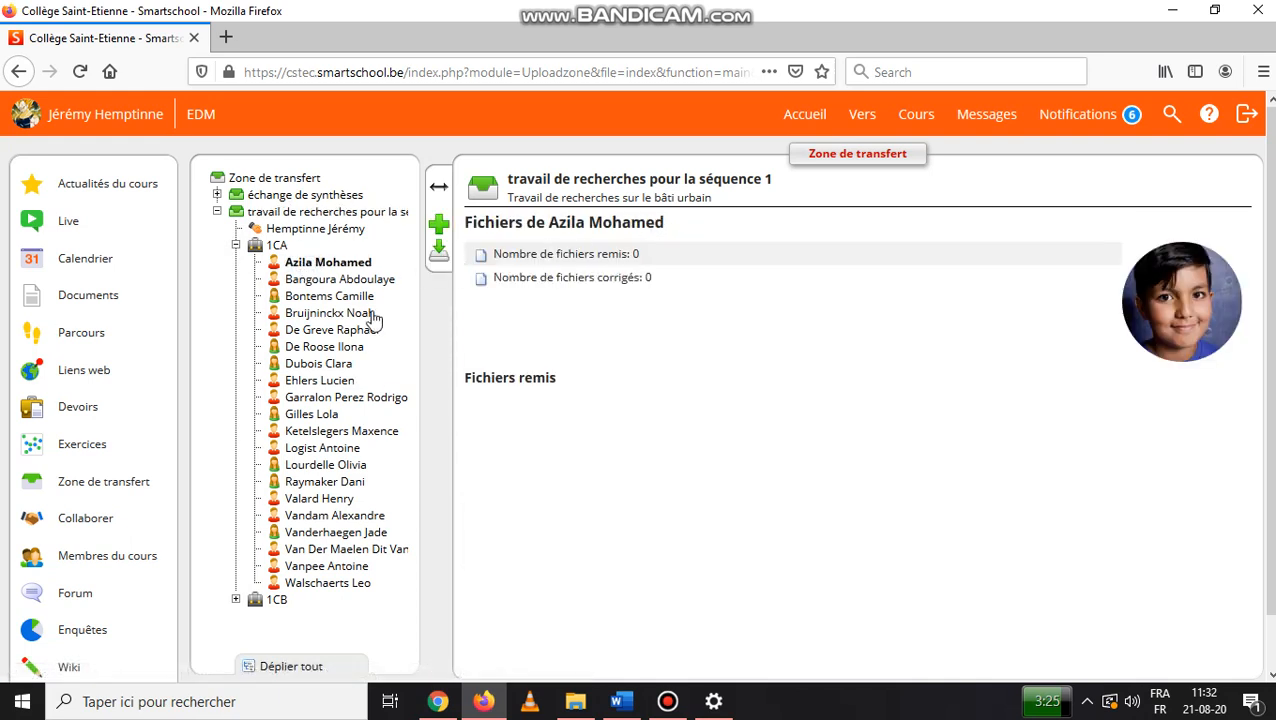
left_click(330, 386)
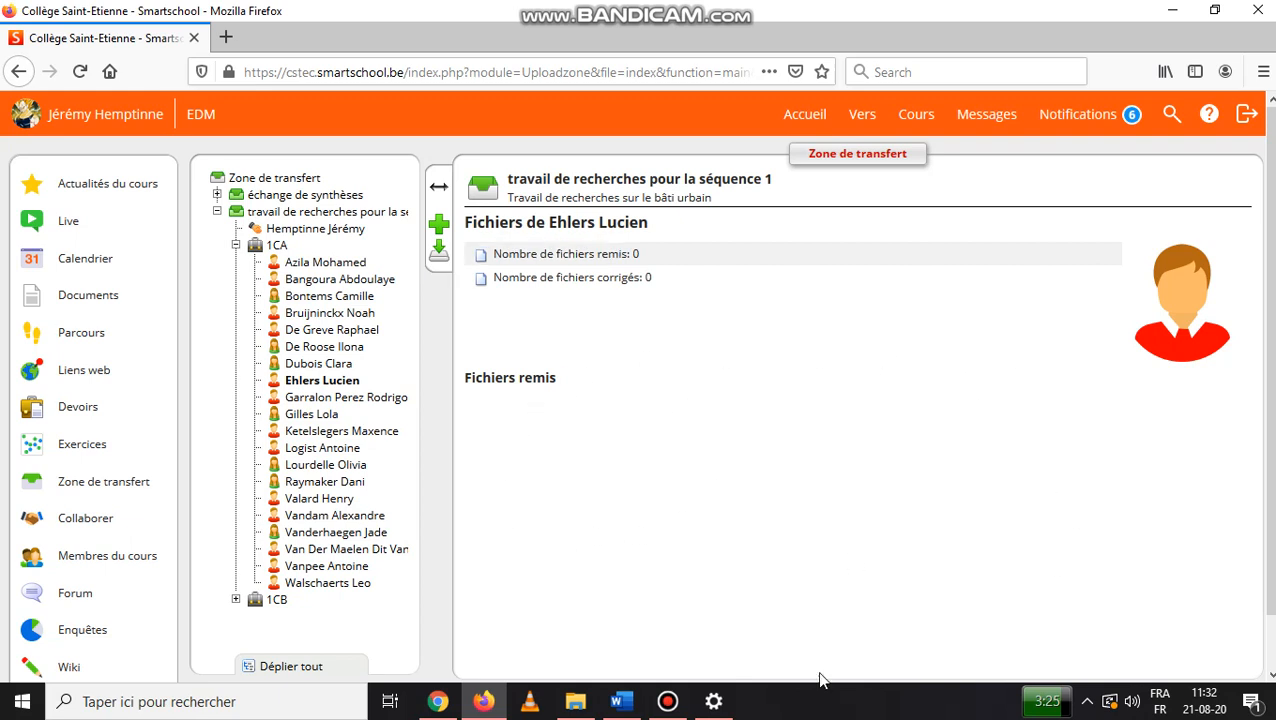
From the teacher's own entry in the research folder, upload "travail coté septembre.pdf" from the computer's "travail de vacance" folder.
left_click(320, 232)
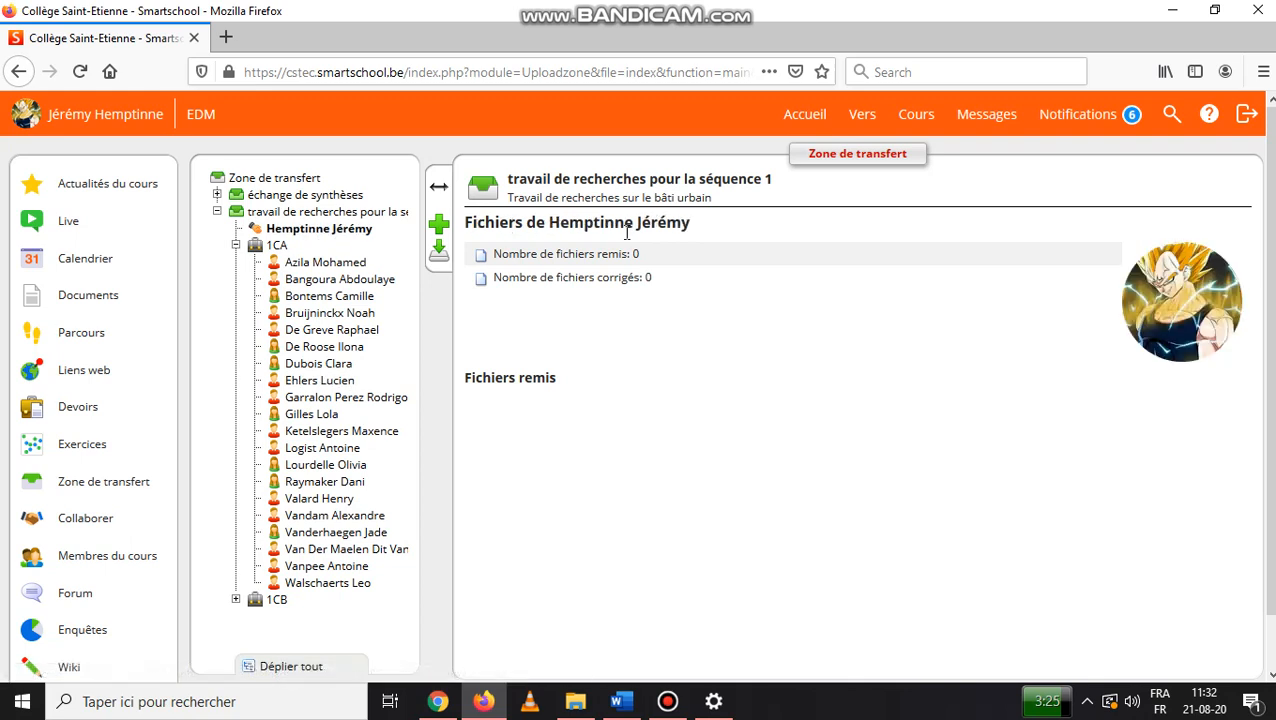
left_click(441, 226)
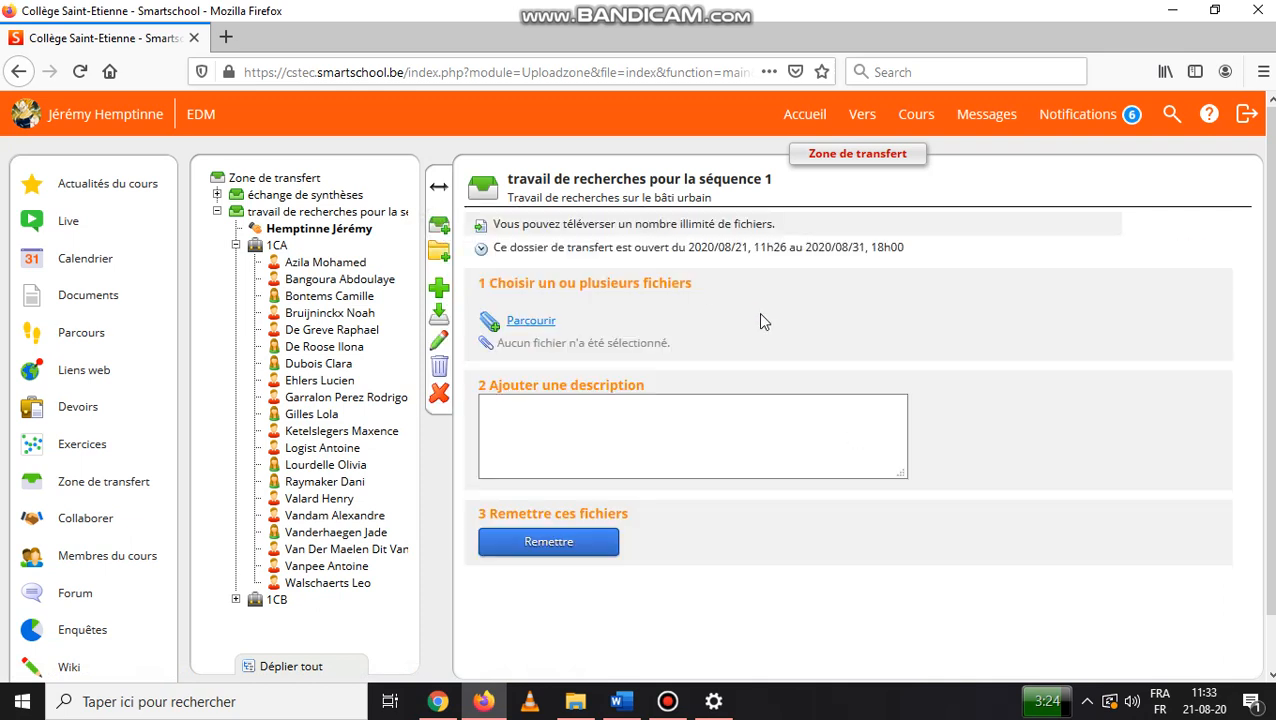
left_click(531, 322)
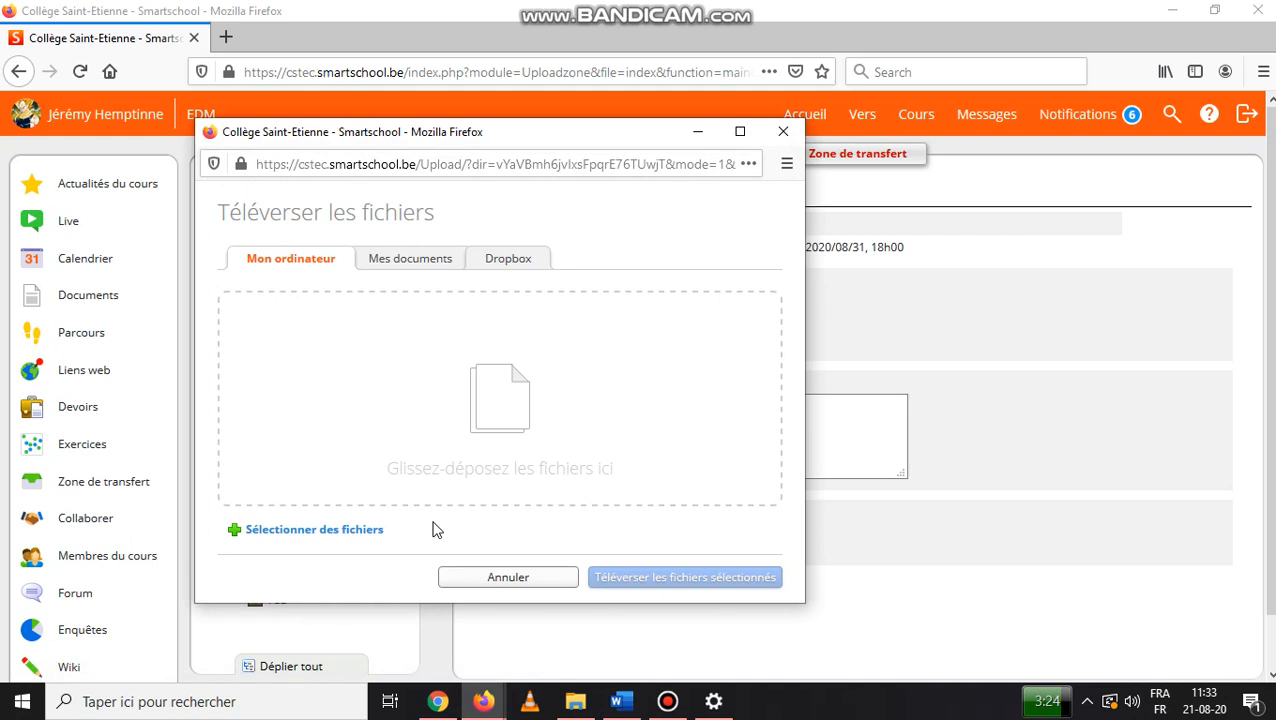
left_click(335, 537)
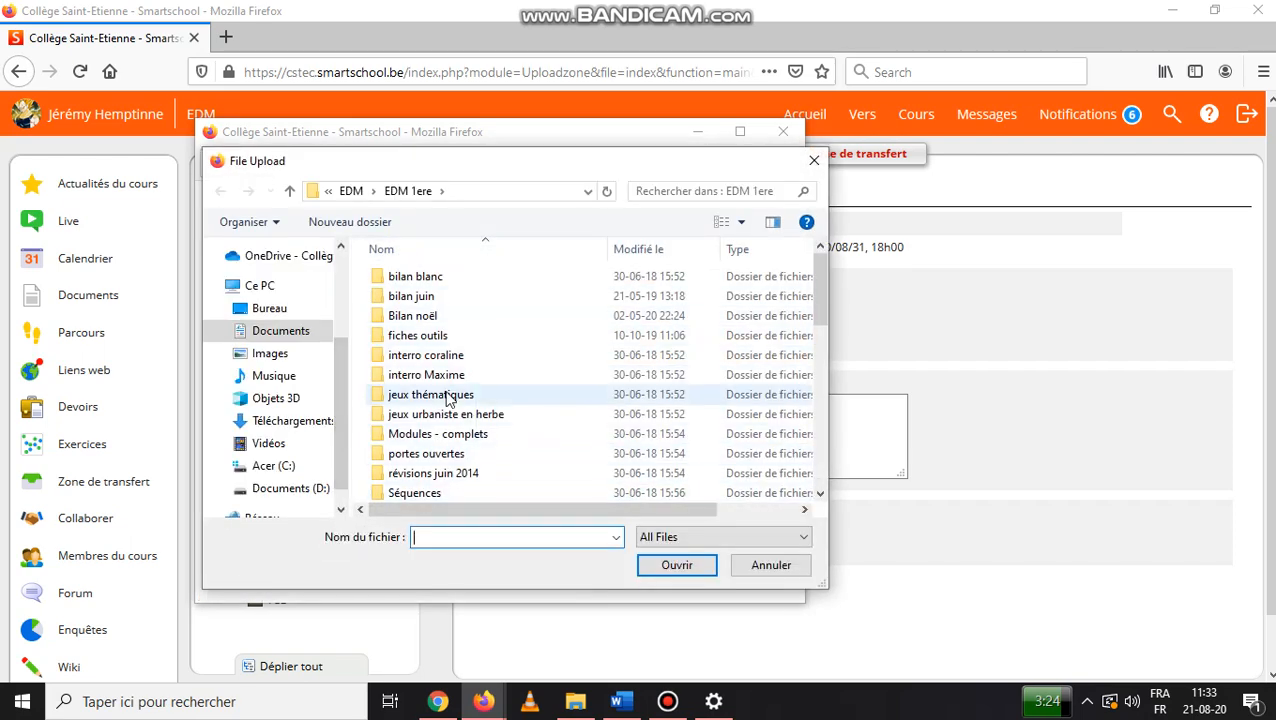
scroll(449, 400, "down", 1)
scroll(447, 397, "down", 2)
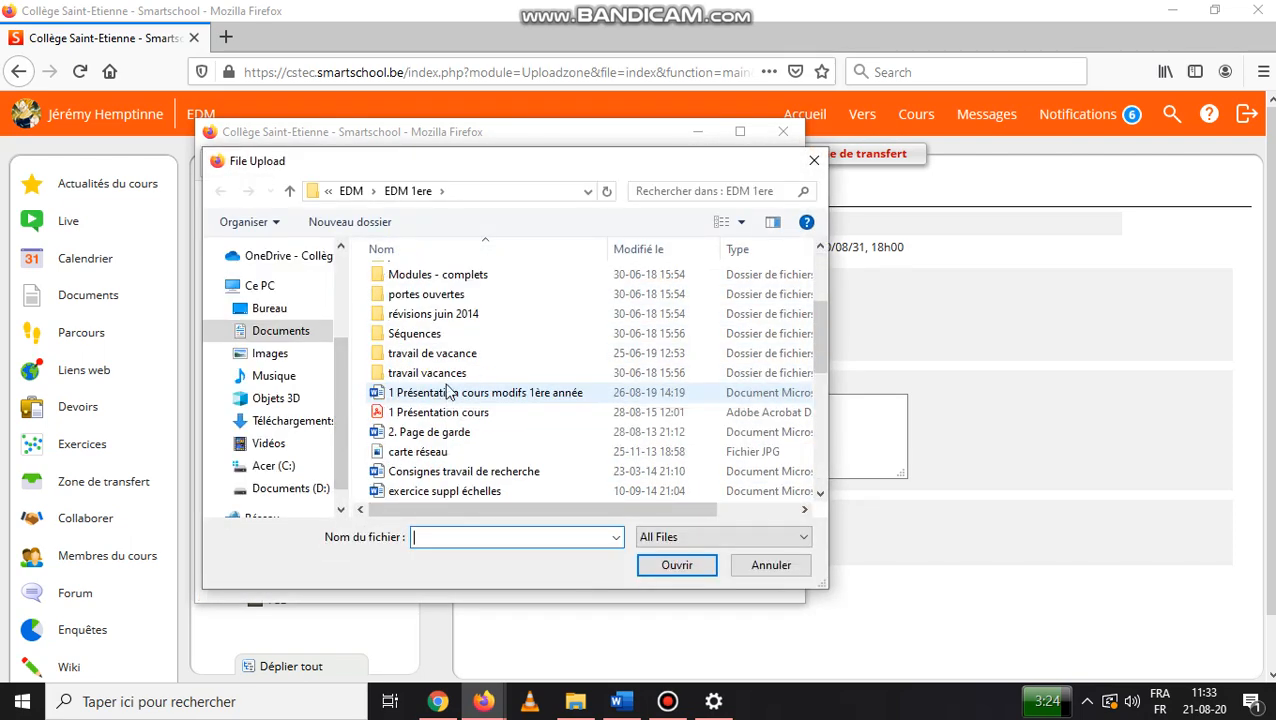
double_click(455, 355)
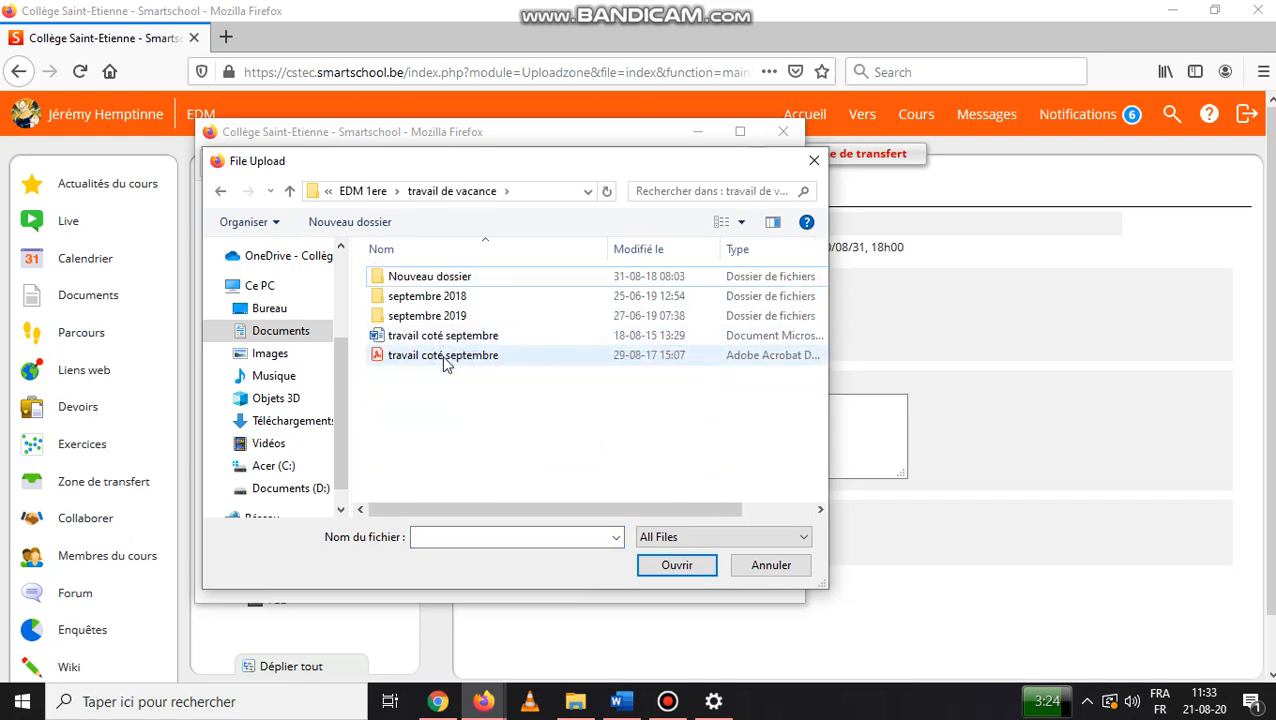
left_click(444, 362)
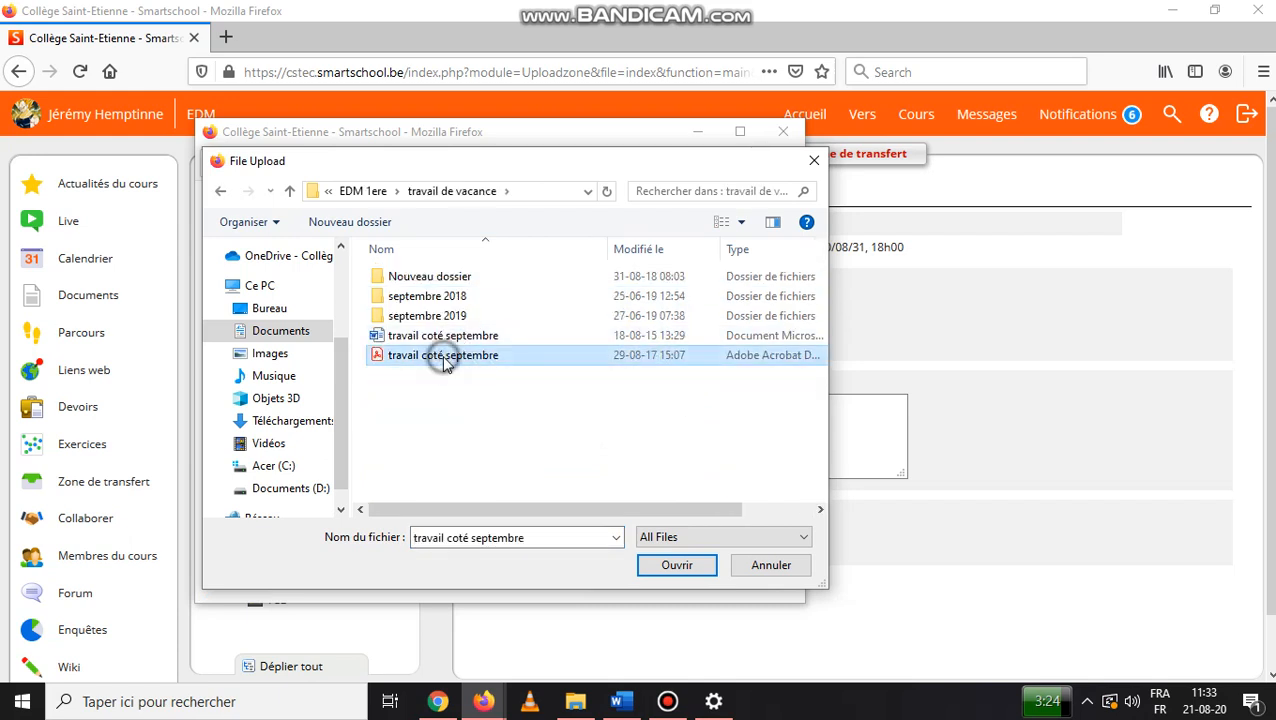
left_click(677, 566)
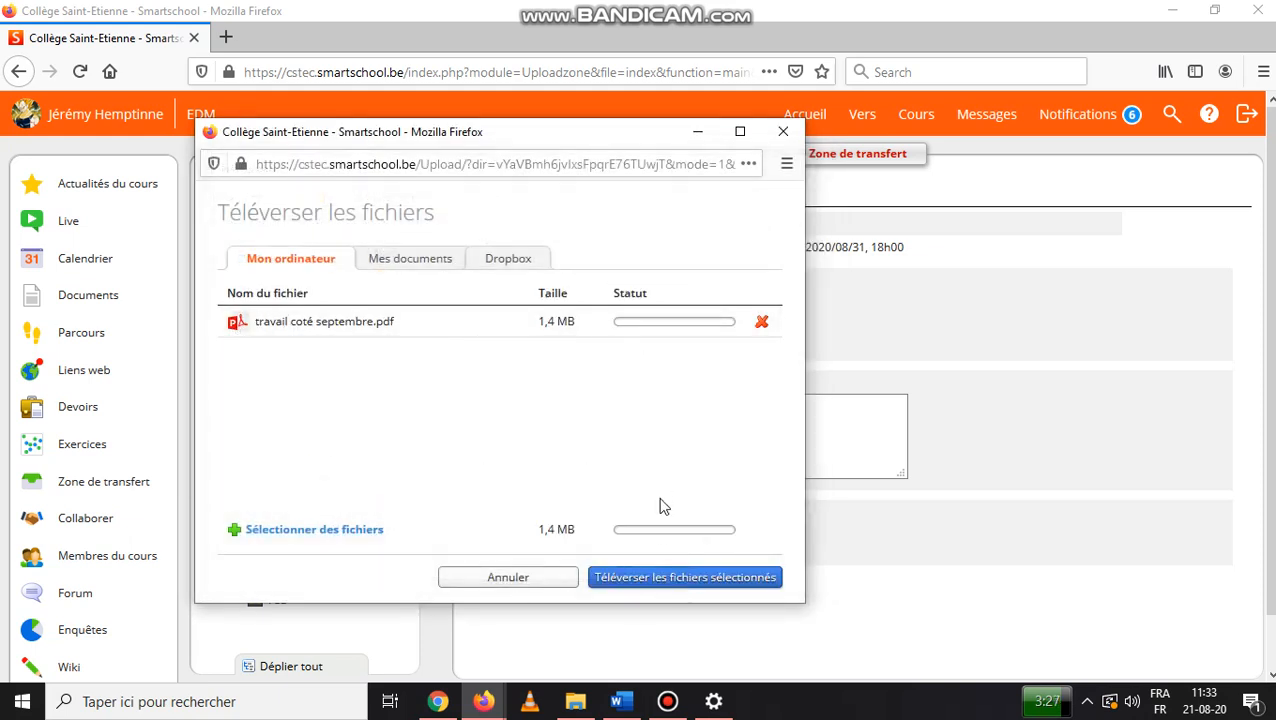
left_click(655, 590)
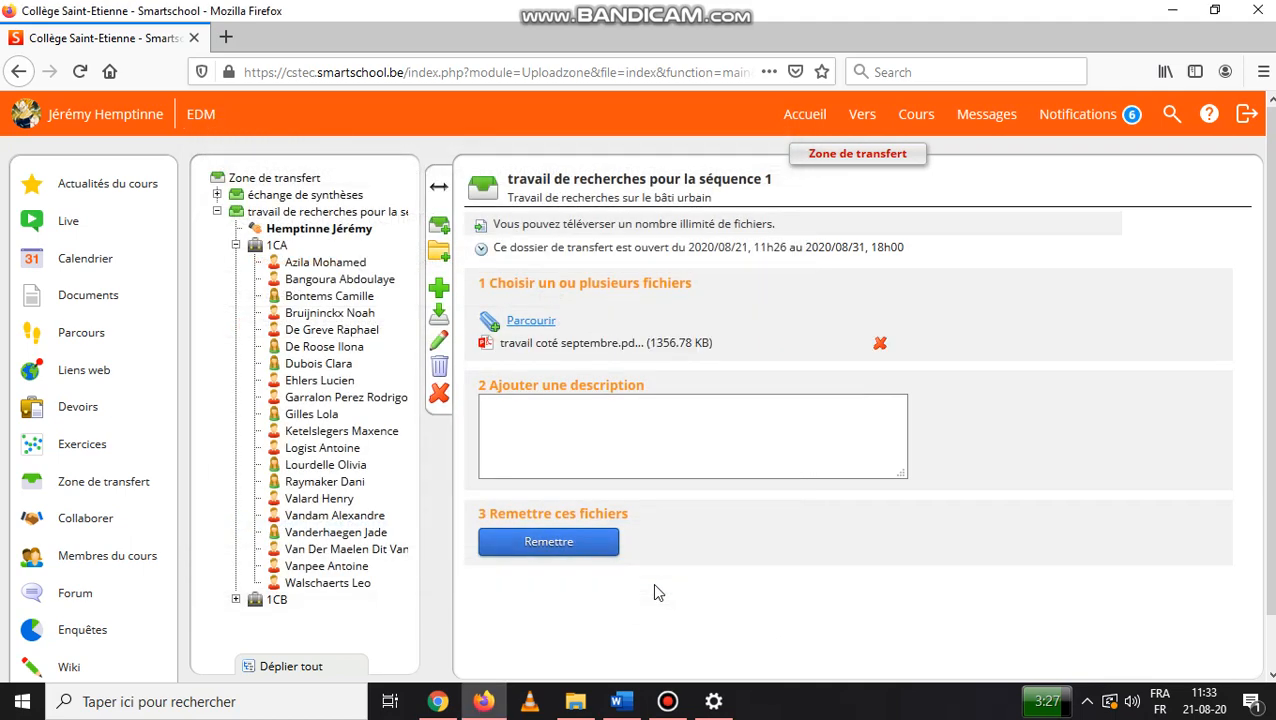
Add the description "Consignes pour le travail" to the uploaded file and submit it.
left_click(563, 414)
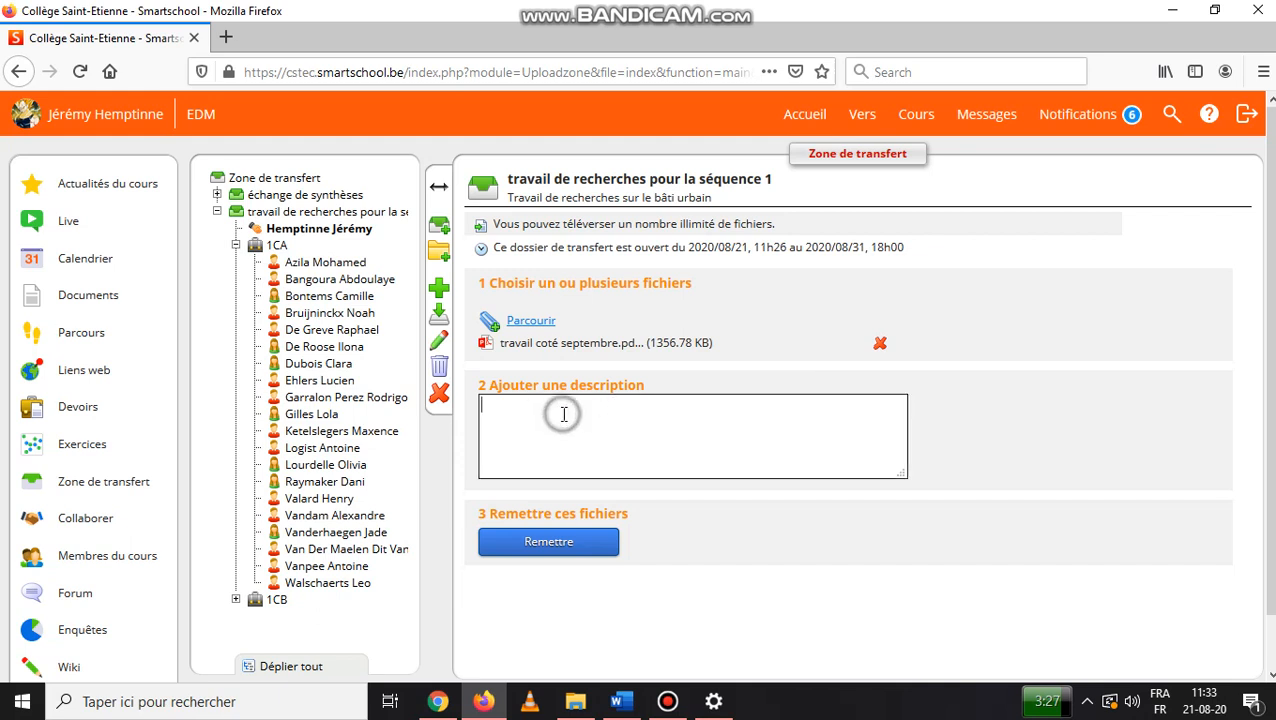
type("Consignes pour le travail")
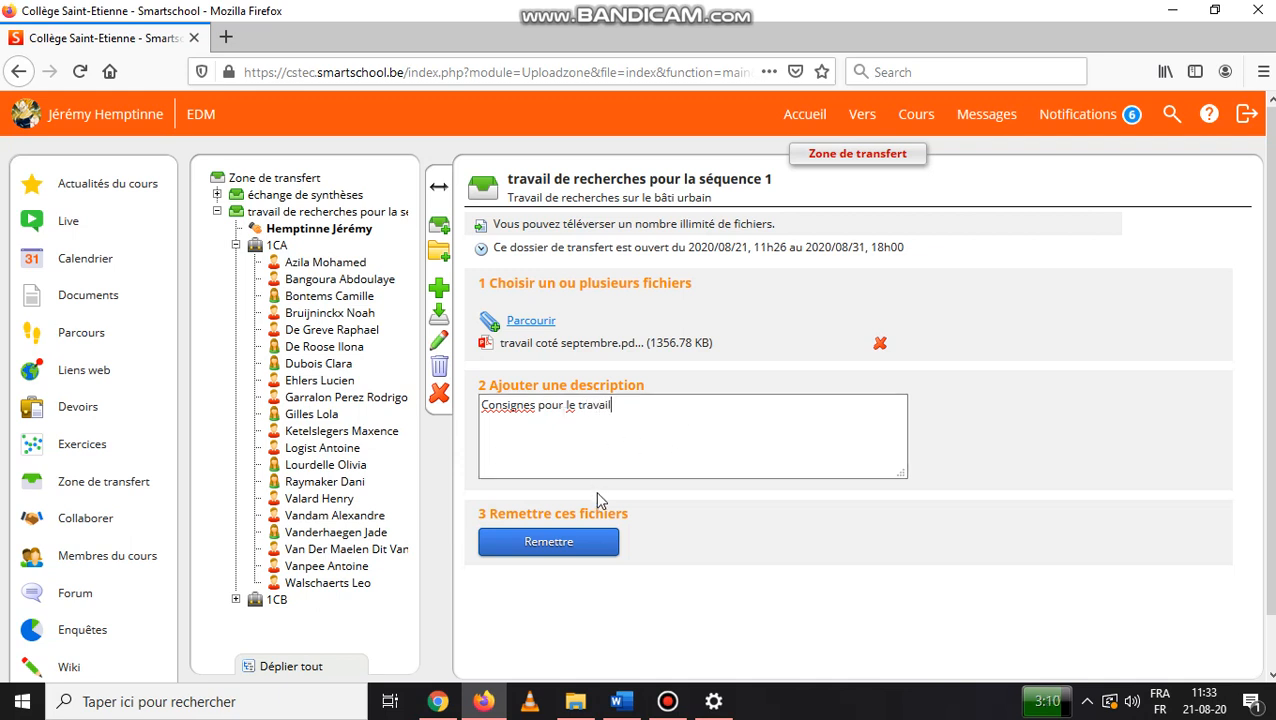
left_click(566, 546)
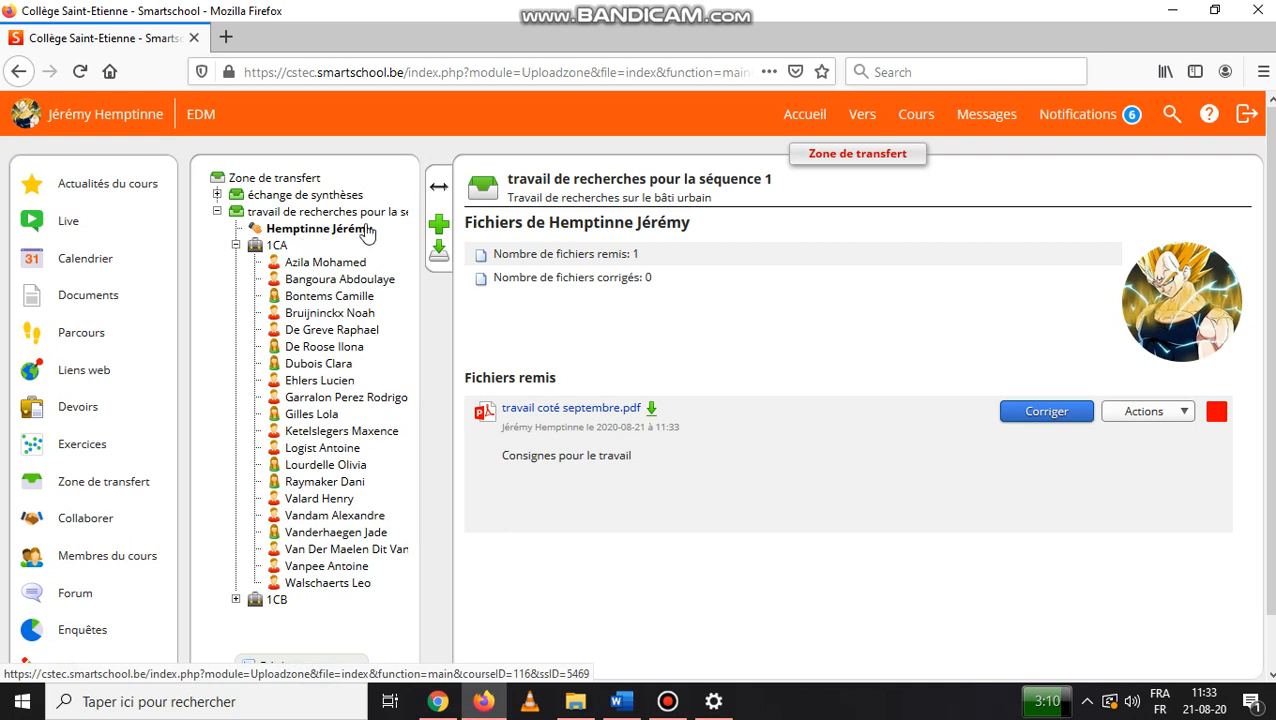
Compare the first 1CA student's page with the teacher's page, then view the submitted PDF in the browser and close it.
left_click(345, 262)
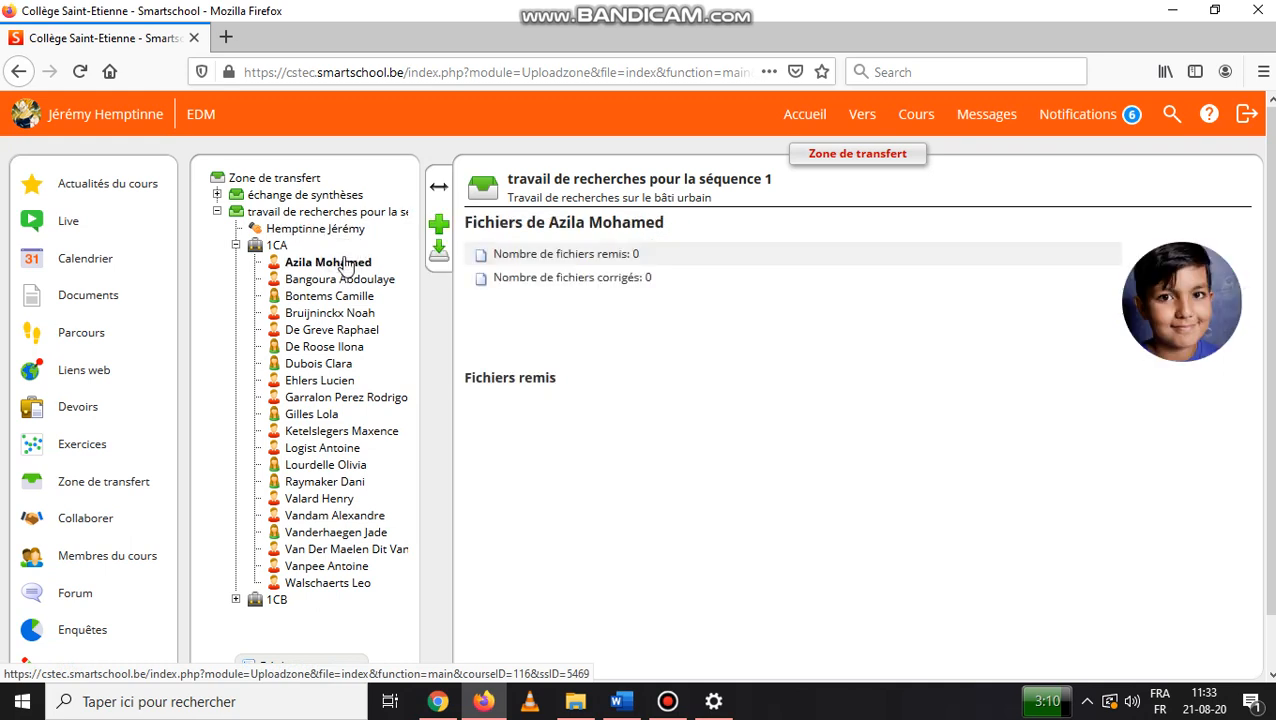
left_click(342, 228)
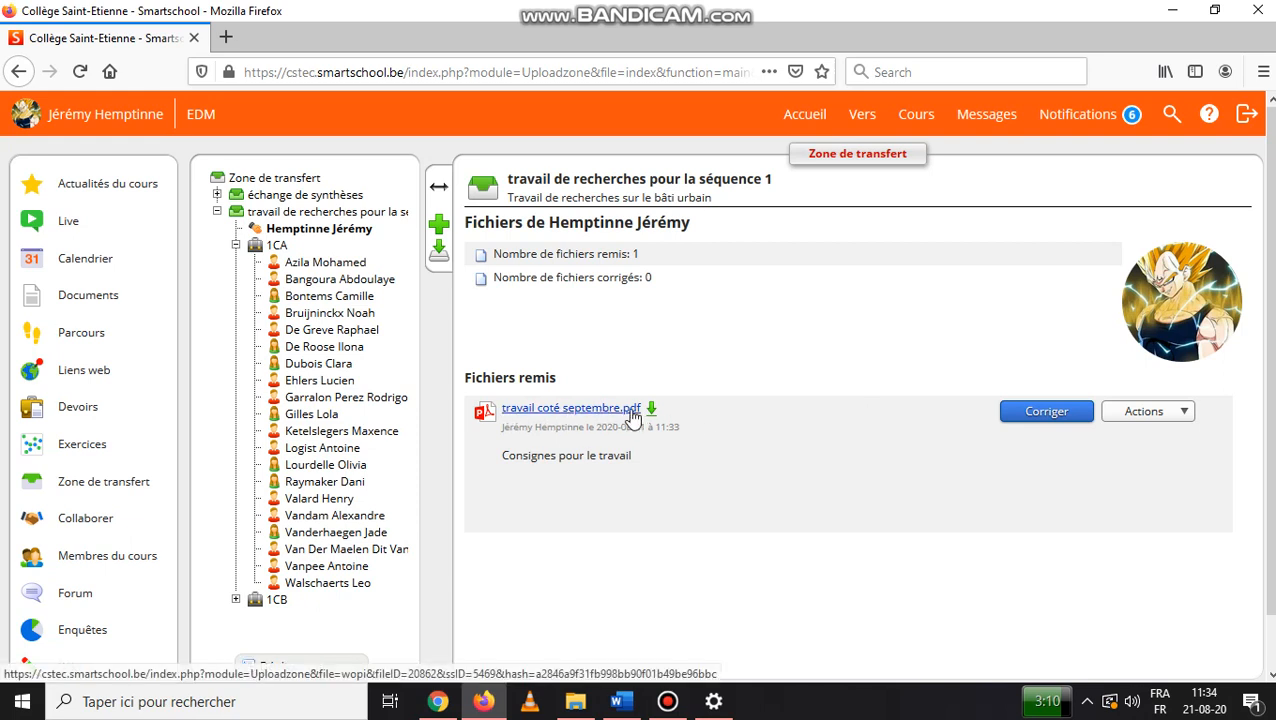
left_click(593, 412)
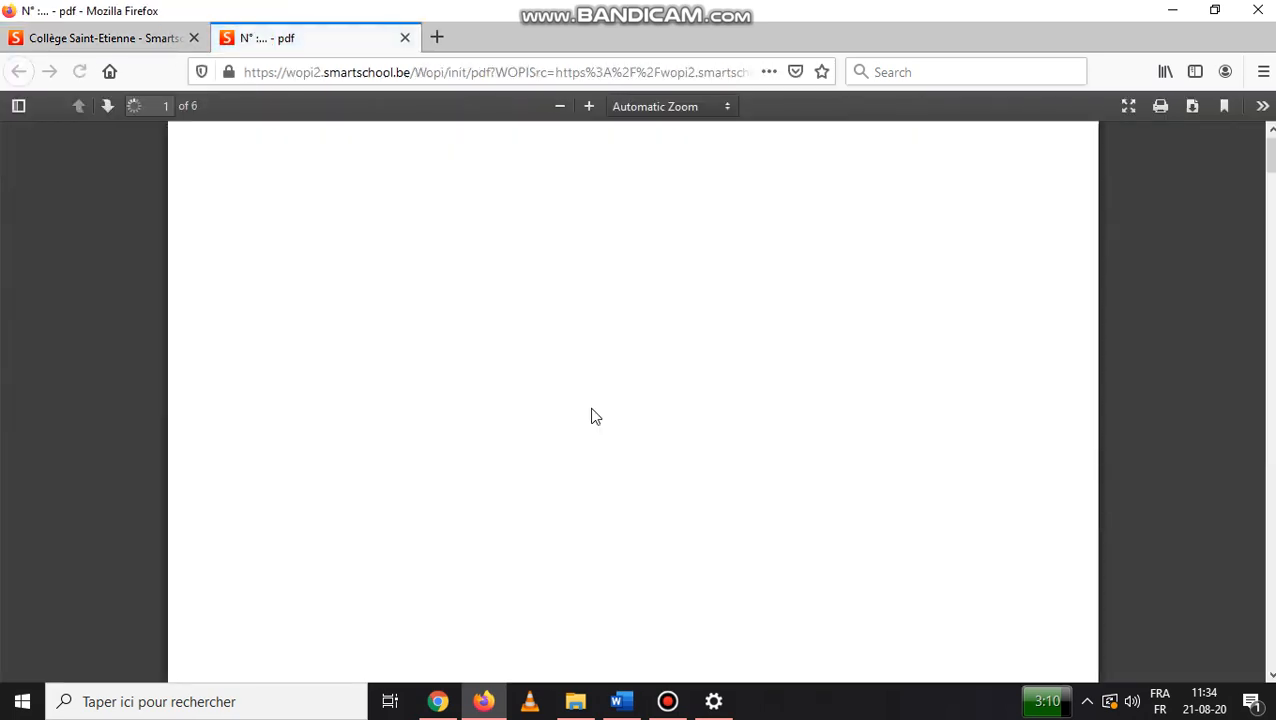
left_click(404, 40)
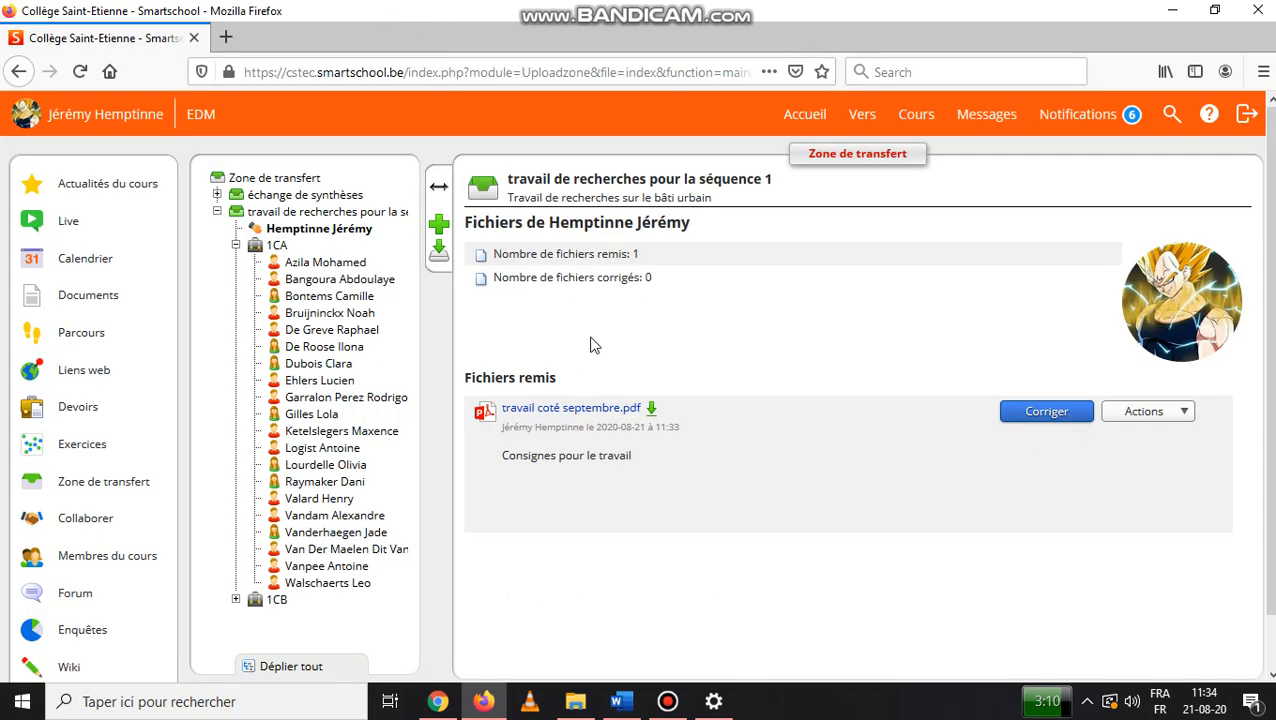
Start a correction of "travail coté septembre.pdf" with the comment "Correctif", and close the form without sending it.
left_click(1053, 411)
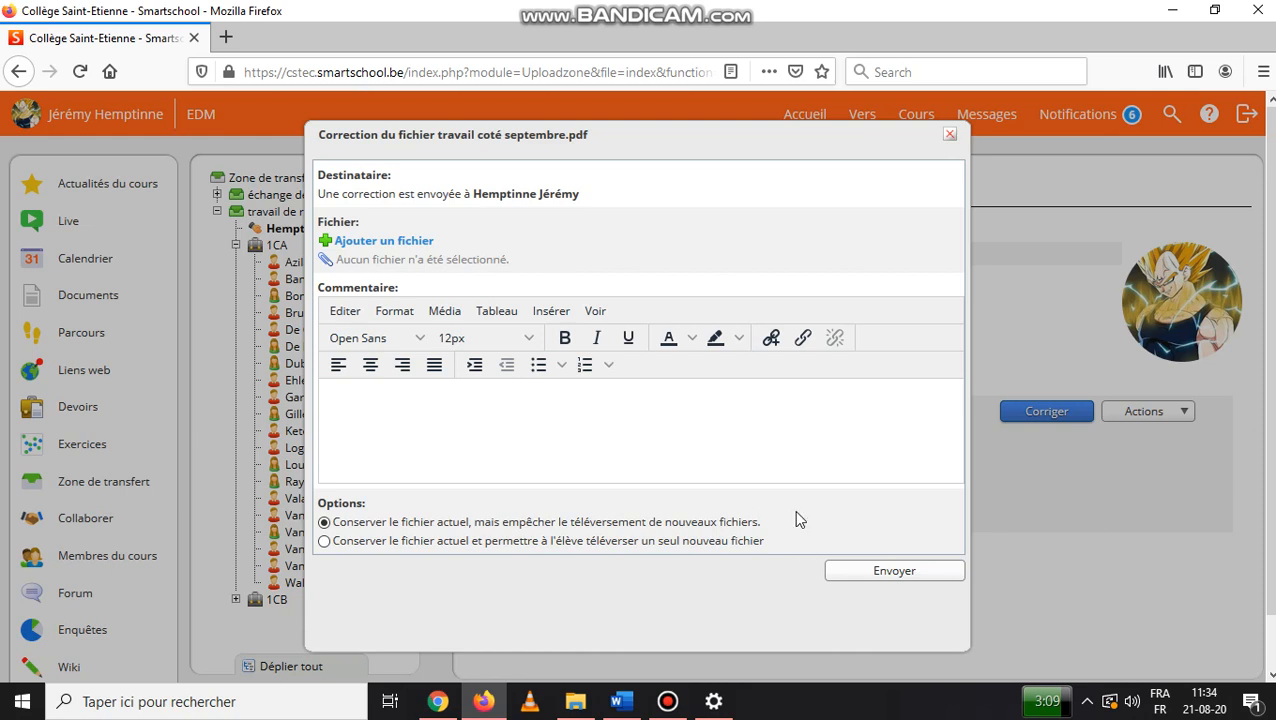
left_click(496, 437)
type("Correctif")
left_click(950, 136)
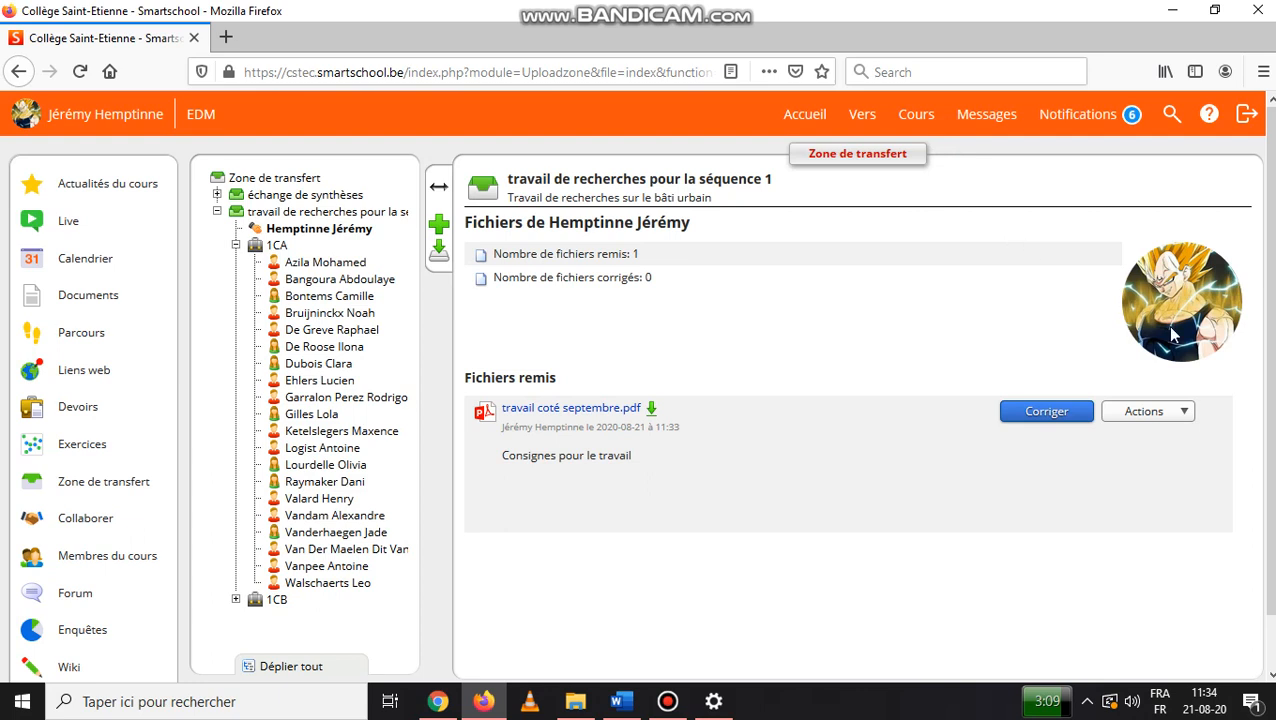
Delete the submitted file "travail coté septembre.pdf" from the teacher's page.
left_click(1179, 416)
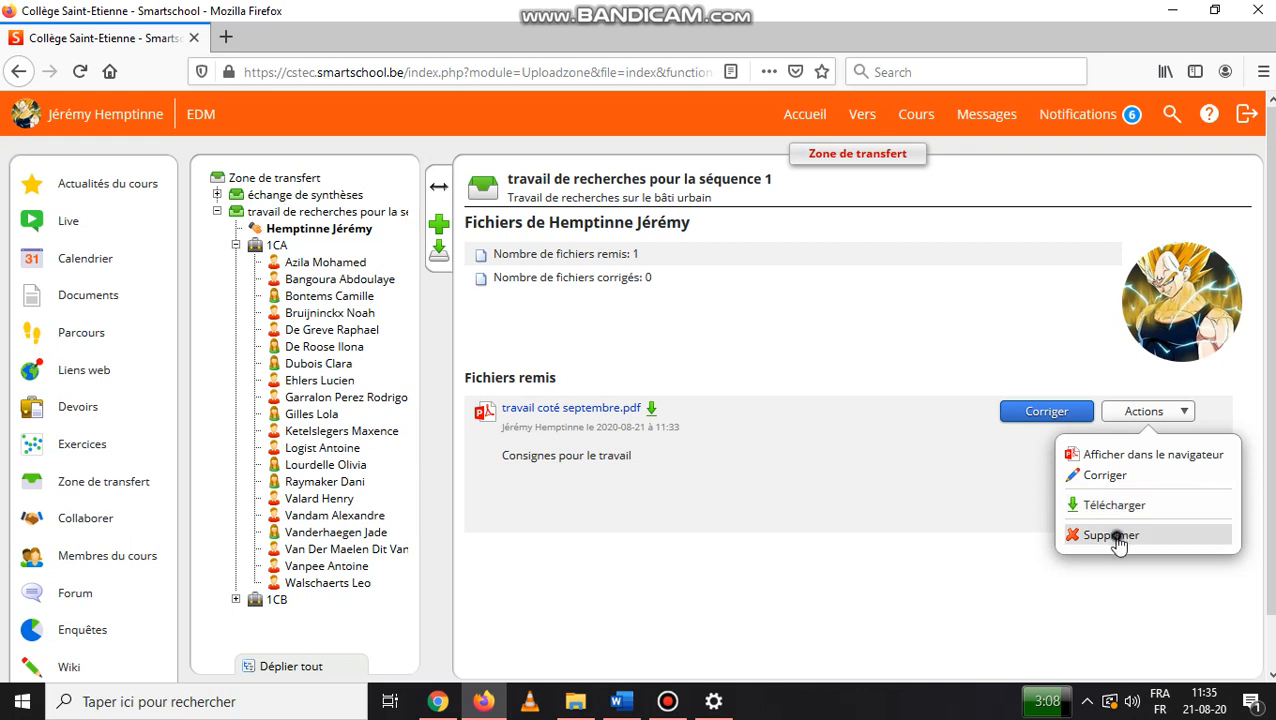
left_click(1115, 538)
left_click(583, 432)
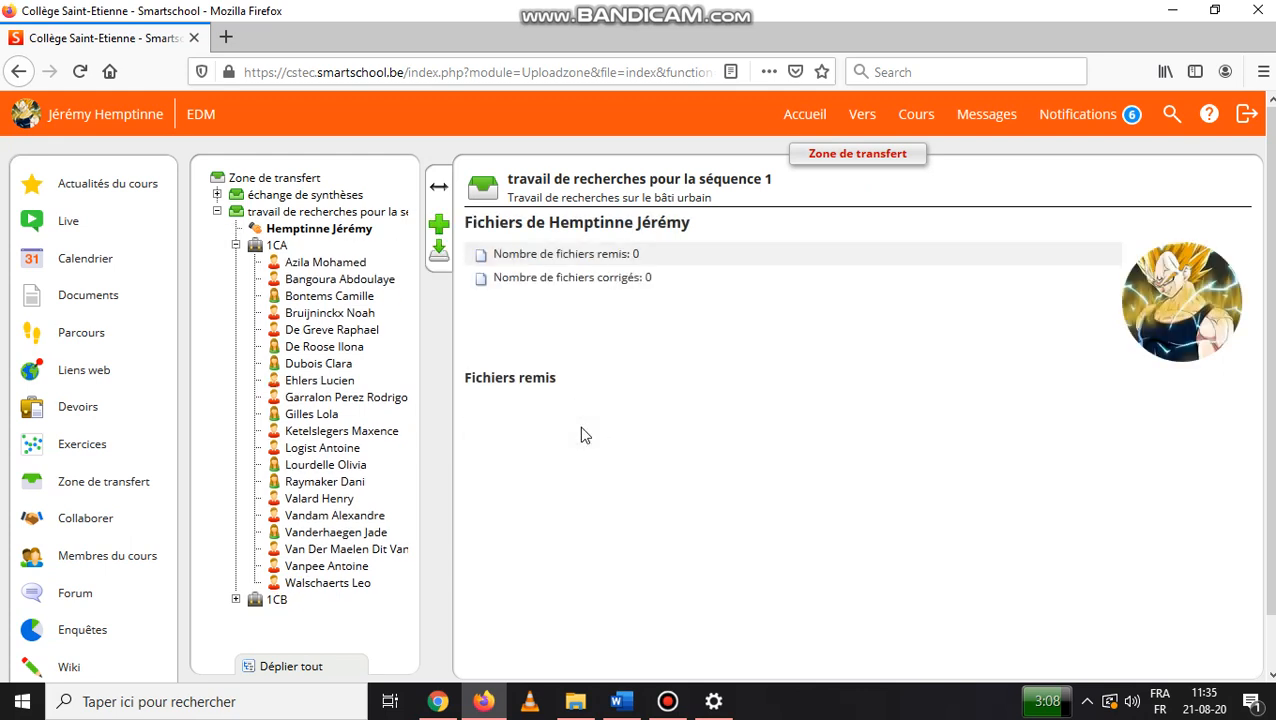